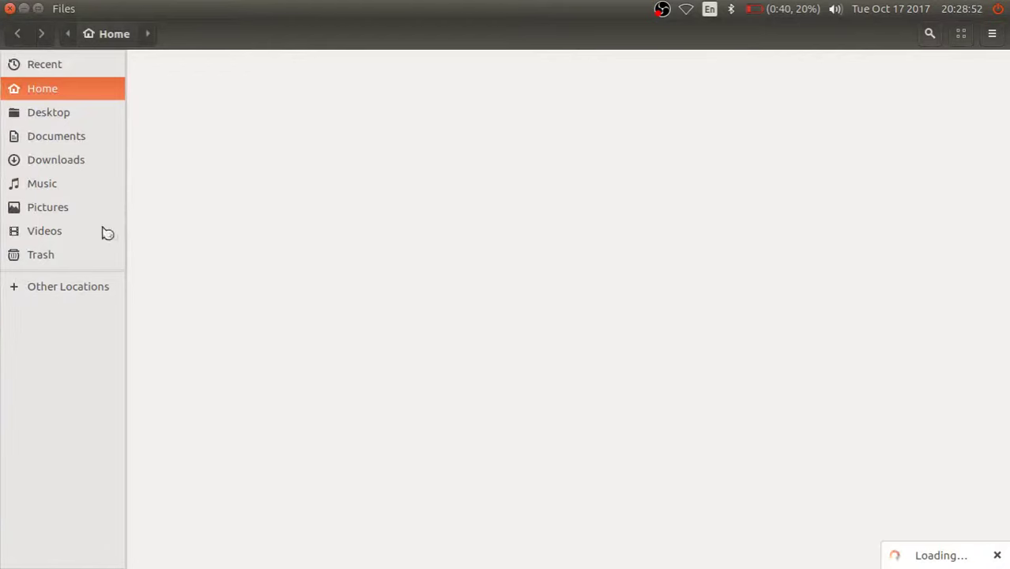
Open drawing-1.svg from Pictures in Inkscape via Open With Other Application.
{"action": "left_click", "coordinate": [89, 206]}
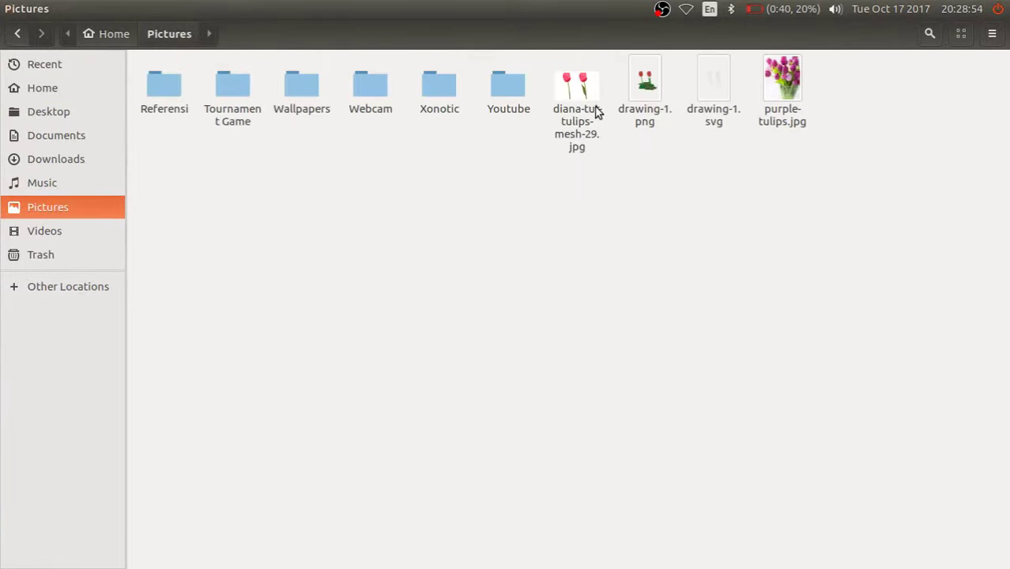
{"action": "right_click", "coordinate": [700, 109]}
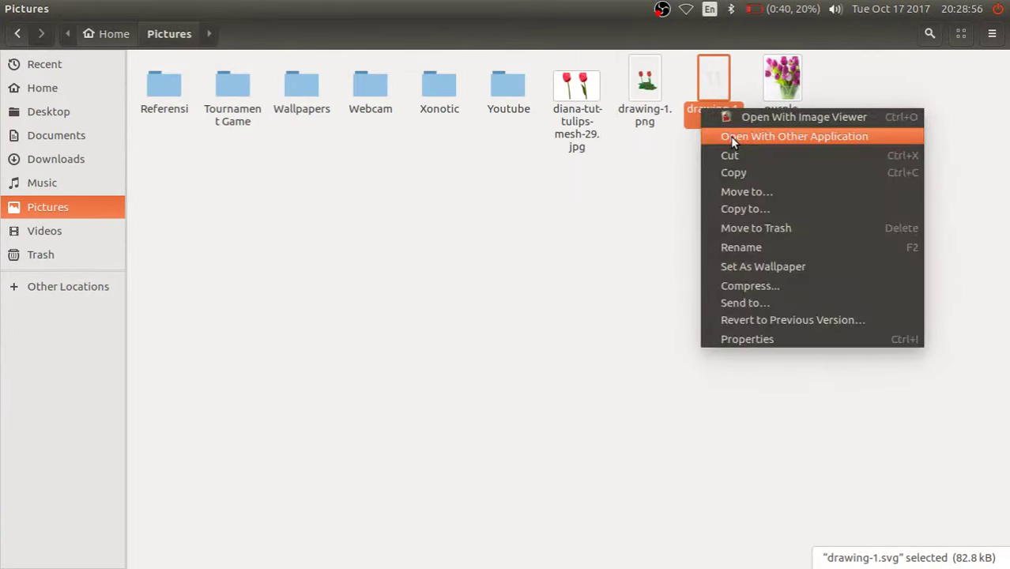
{"action": "left_click", "coordinate": [730, 135]}
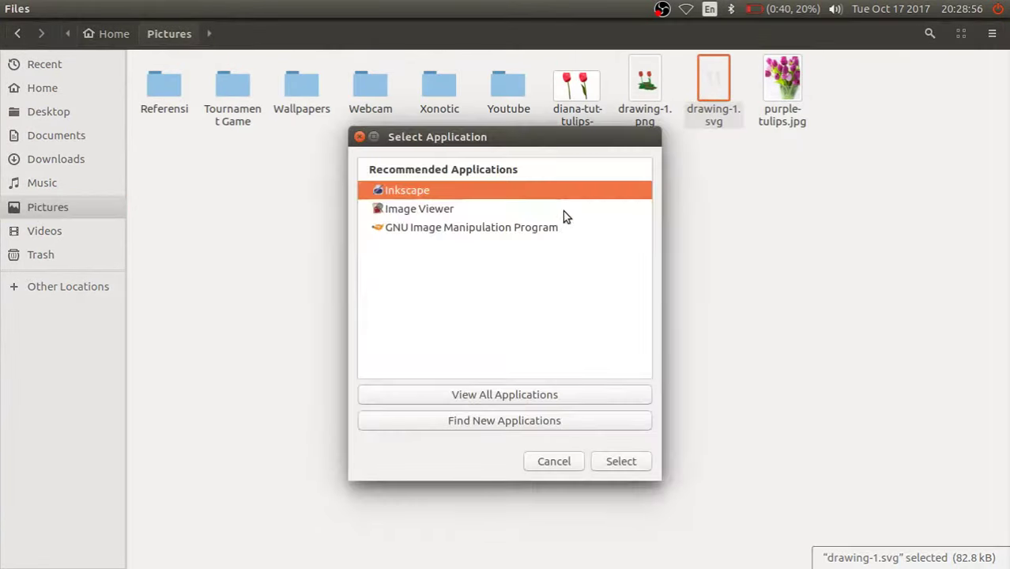
{"action": "left_click", "coordinate": [594, 463]}
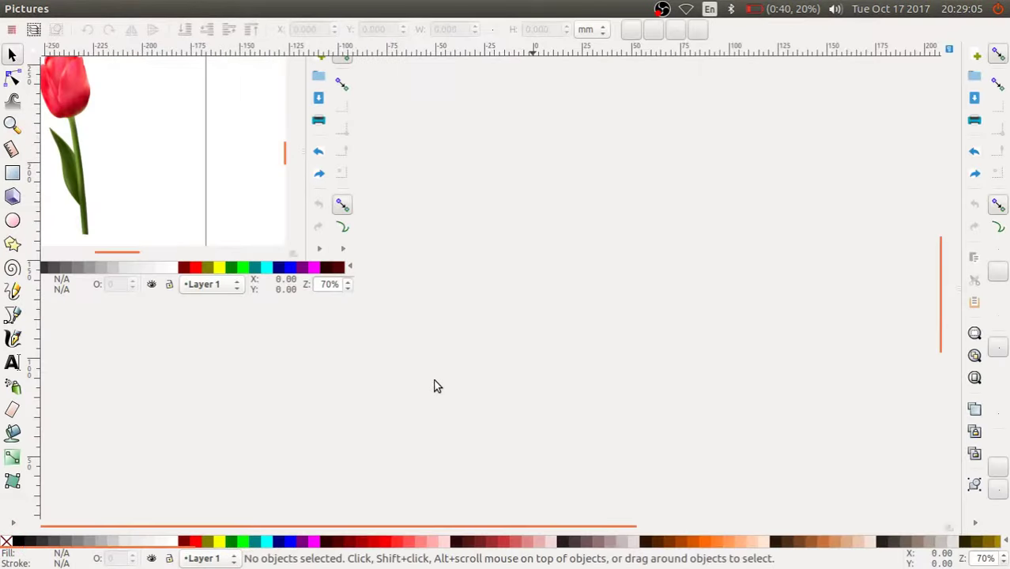
Scroll and zoom the canvas to show the line-art tulip stems close up.
{"action": "scroll", "coordinate": [758, 310], "scroll_direction": "left", "scroll_amount": 1}
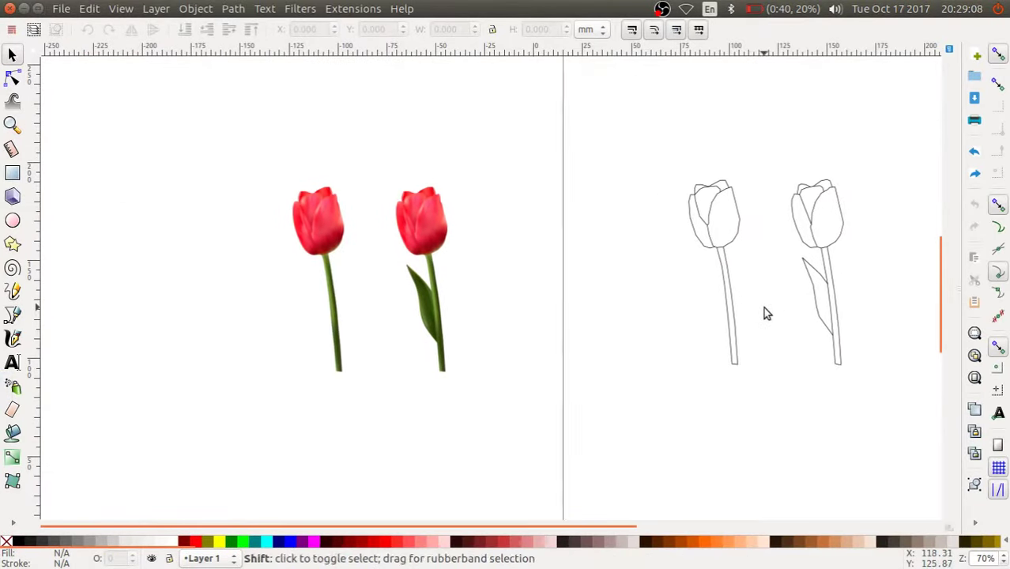
{"action": "scroll", "coordinate": [763, 307], "scroll_direction": "left", "scroll_amount": 1}
{"action": "scroll", "coordinate": [778, 308], "scroll_direction": "up", "scroll_amount": 4, "text": "ctrl"}
{"action": "scroll", "coordinate": [806, 300], "scroll_direction": "up", "scroll_amount": 1, "text": "ctrl"}
{"action": "scroll", "coordinate": [570, 309], "scroll_direction": "down", "scroll_amount": 1, "text": "ctrl"}
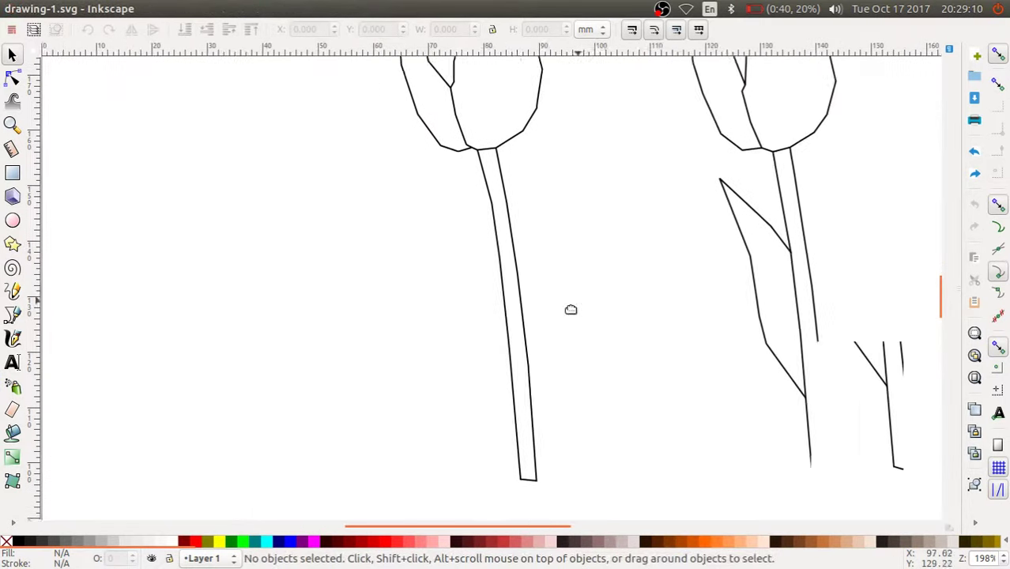
{"action": "scroll", "coordinate": [573, 312], "scroll_direction": "down", "scroll_amount": 1, "text": "ctrl"}
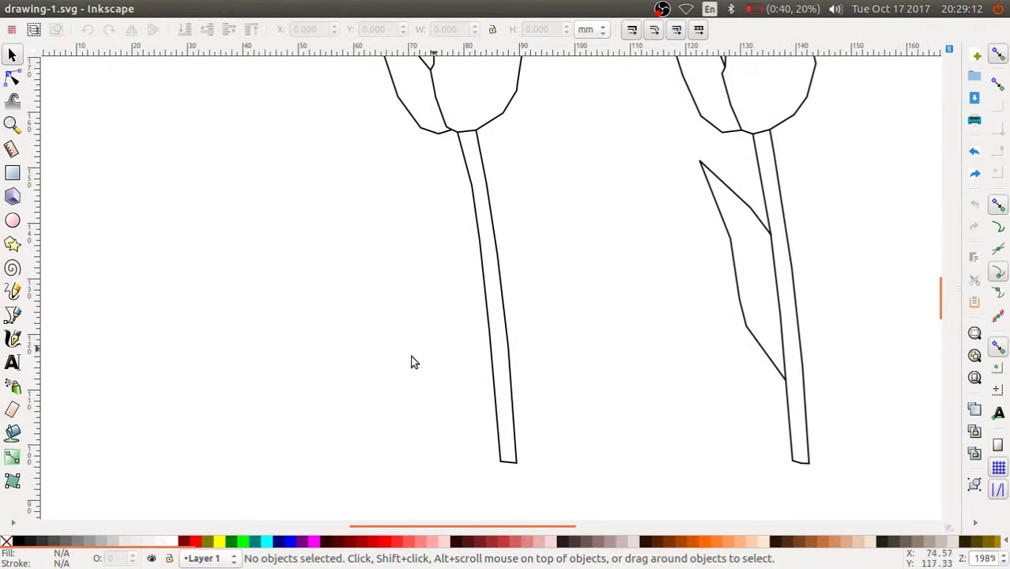
Fill the left tulip's stem with the dark Green swatch.
{"action": "left_click", "coordinate": [496, 322]}
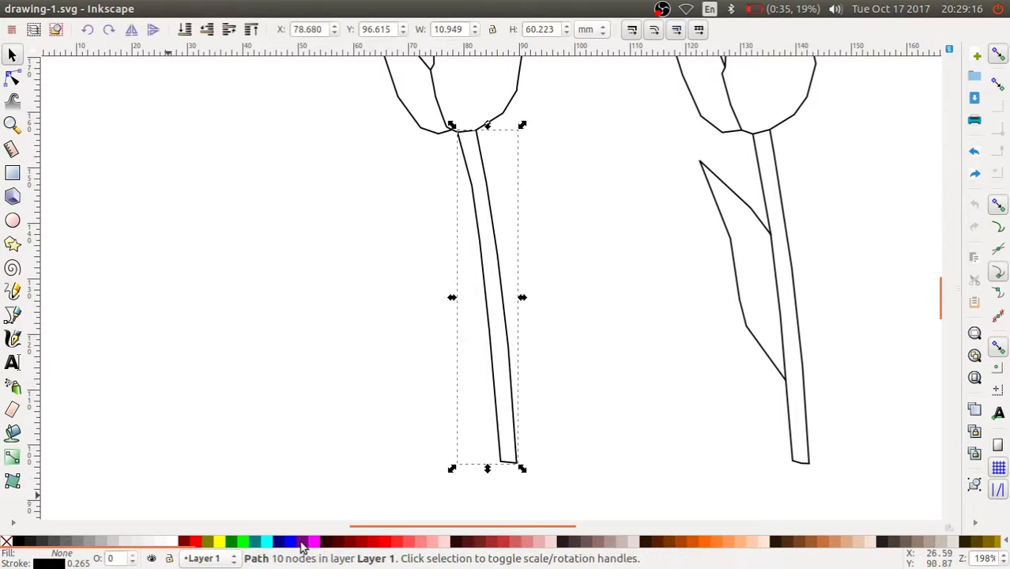
{"action": "left_click", "coordinate": [233, 541]}
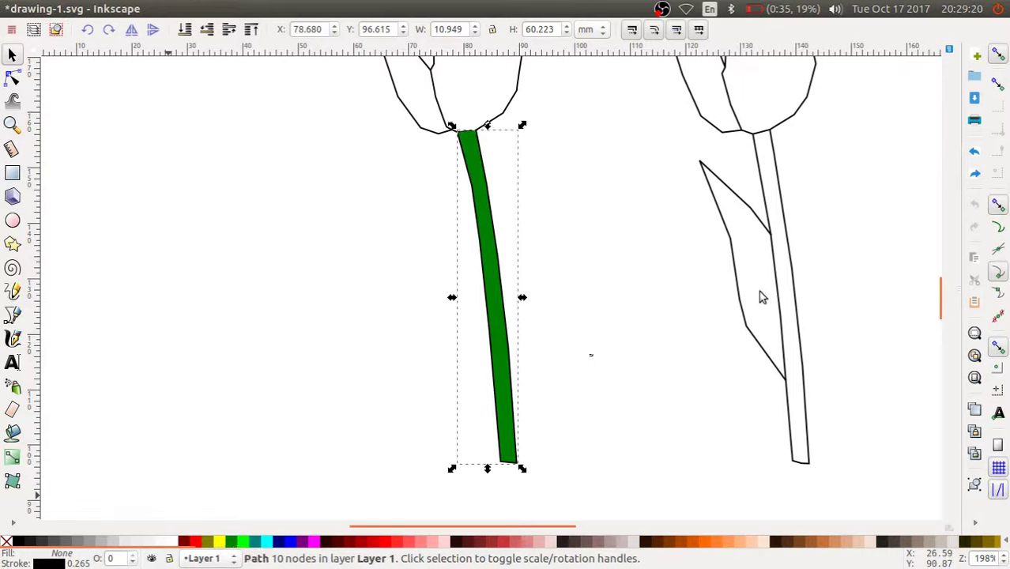
{"action": "left_click", "coordinate": [713, 332]}
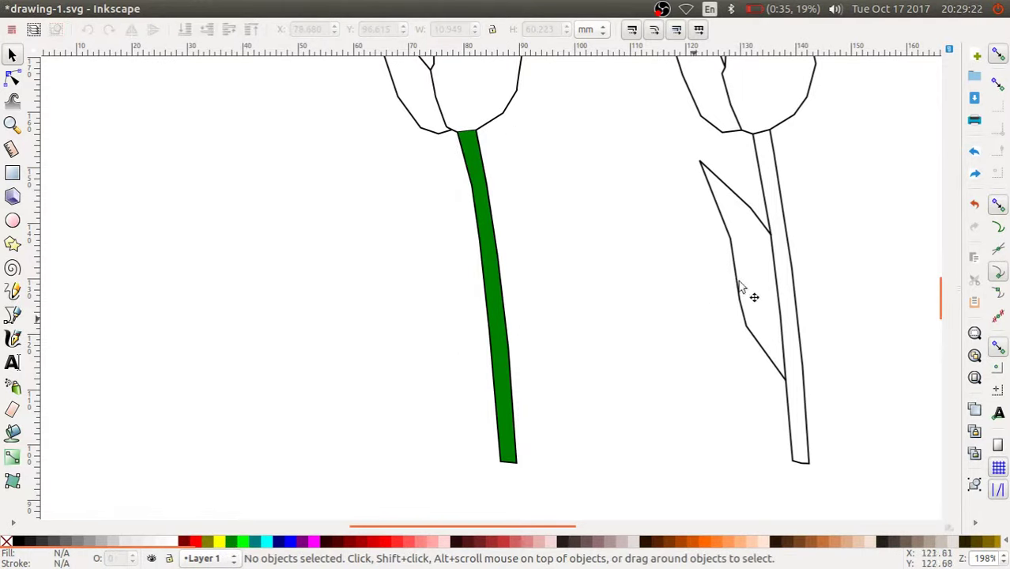
Fill the right tulip's leaf Lime and its stem dark green.
{"action": "left_click", "coordinate": [743, 211]}
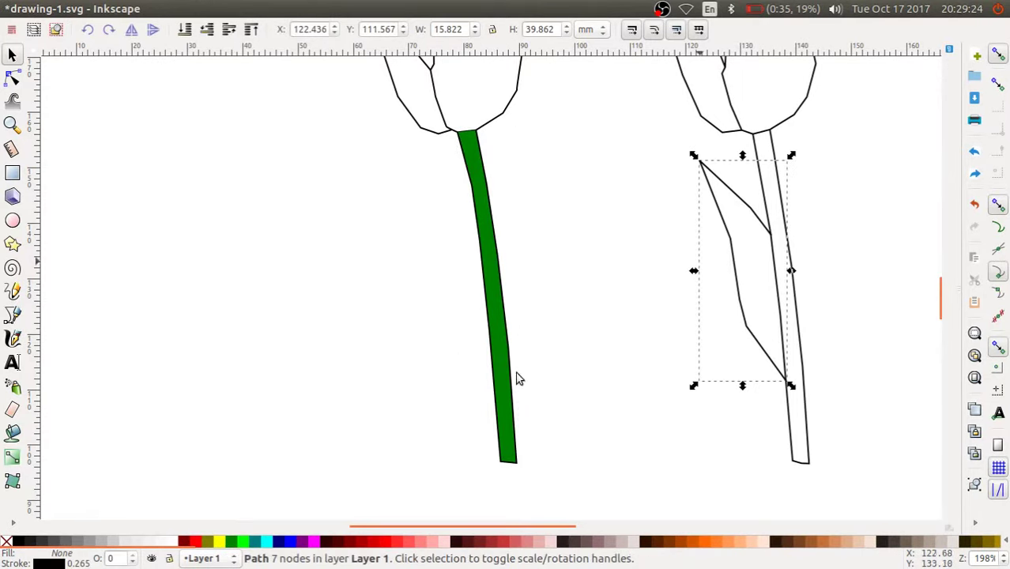
{"action": "left_click", "coordinate": [241, 541]}
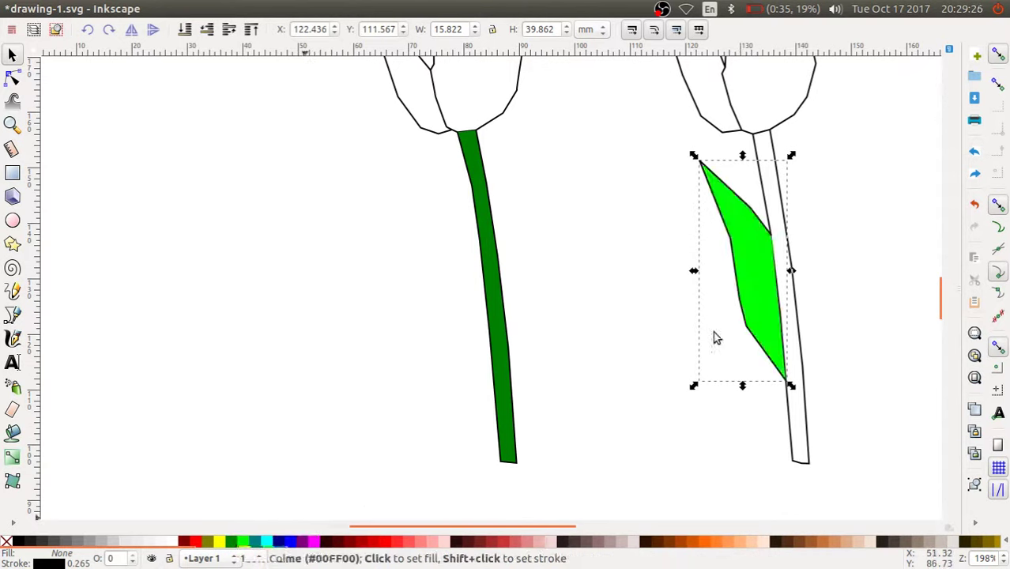
{"action": "left_click", "coordinate": [796, 348]}
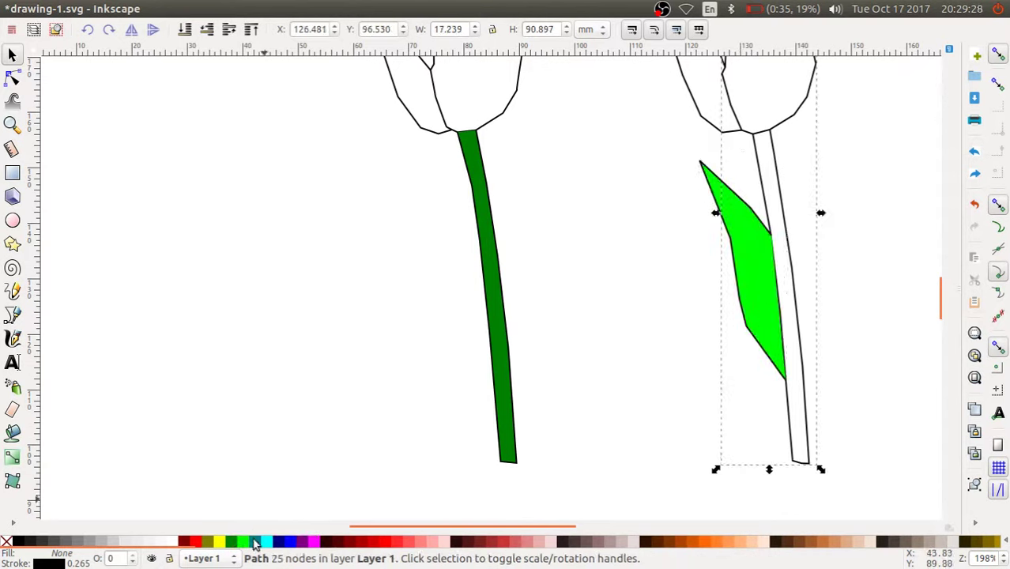
{"action": "left_click", "coordinate": [229, 542]}
{"action": "left_click", "coordinate": [546, 319]}
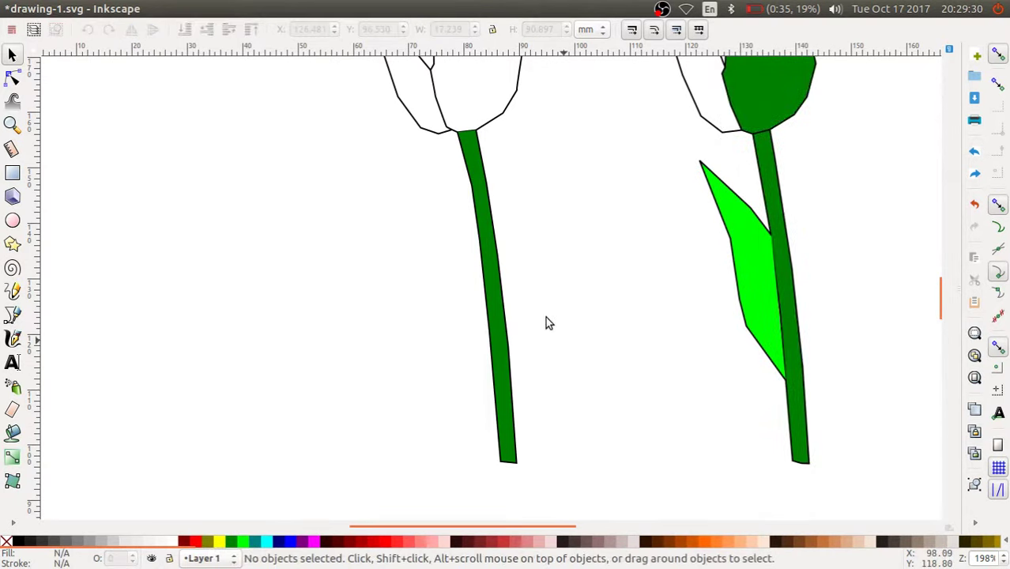
{"action": "scroll", "coordinate": [610, 240], "scroll_direction": "up", "scroll_amount": 4}
Fill the right tulip's inner petal bright red and its small top petal darker red.
{"action": "scroll", "coordinate": [551, 237], "scroll_direction": "right", "scroll_amount": 3}
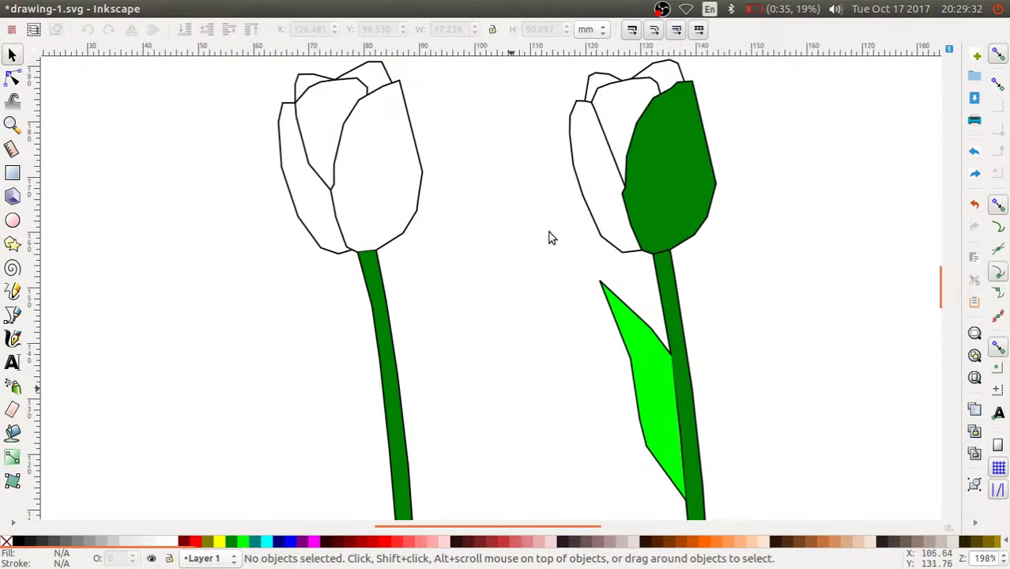
{"action": "left_click", "coordinate": [615, 177]}
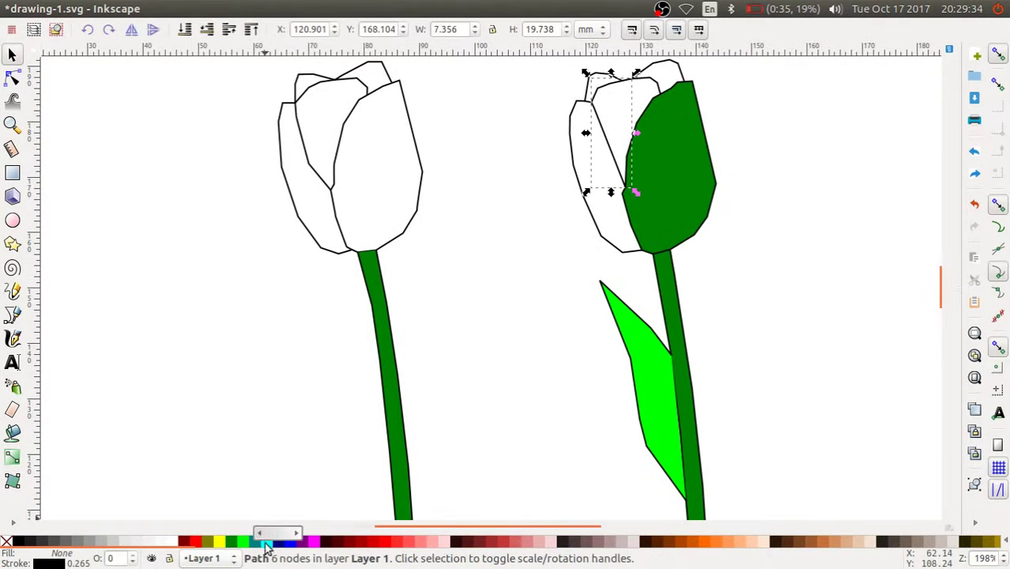
{"action": "left_click", "coordinate": [195, 542]}
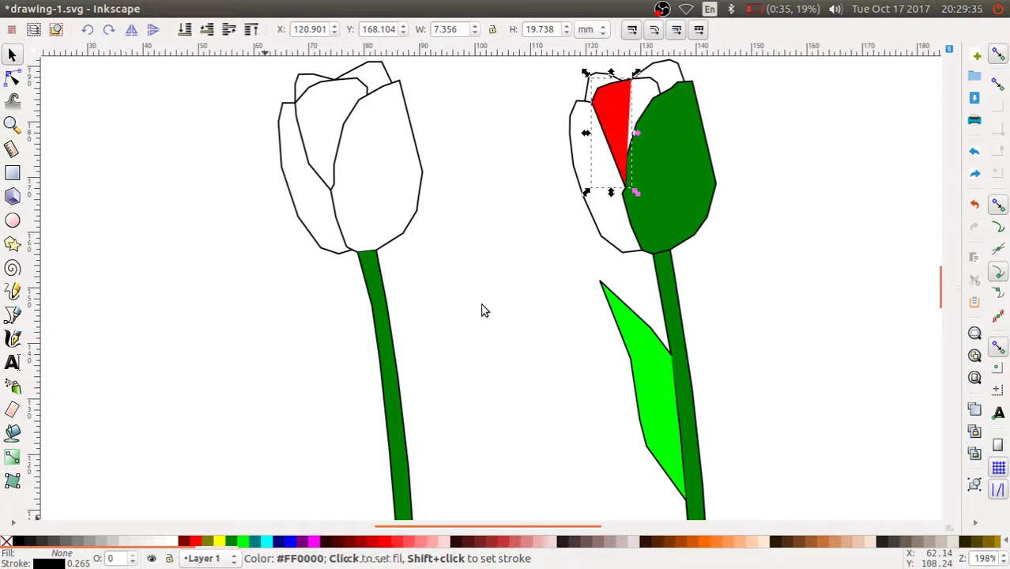
{"action": "key", "text": "Escape"}
{"action": "left_click", "coordinate": [649, 86]}
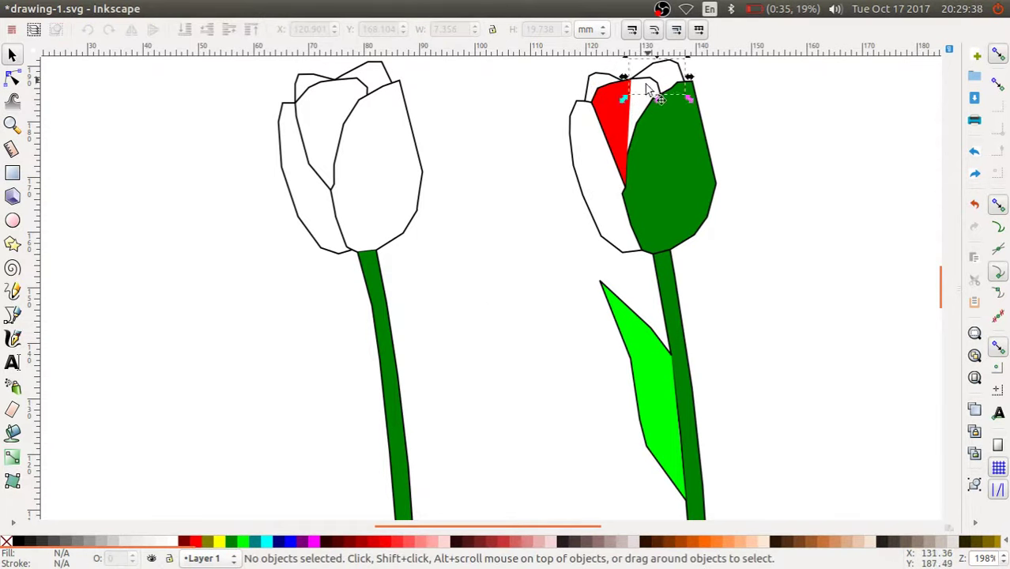
{"action": "left_click", "coordinate": [383, 542]}
{"action": "left_click", "coordinate": [456, 251]}
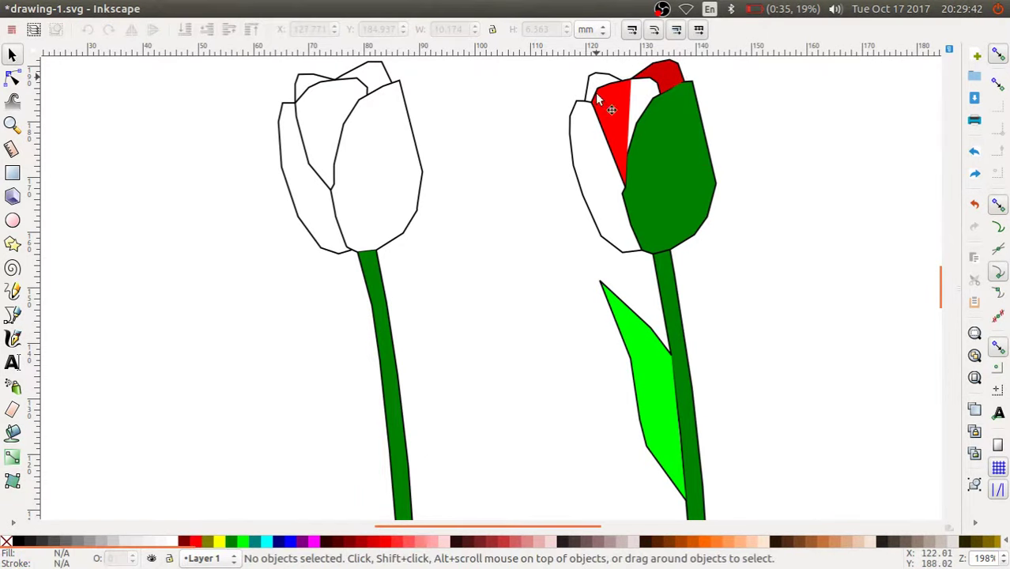
Try darker reds like #800000 on the top-left petal, then settle on bright red.
{"action": "left_click", "coordinate": [595, 92]}
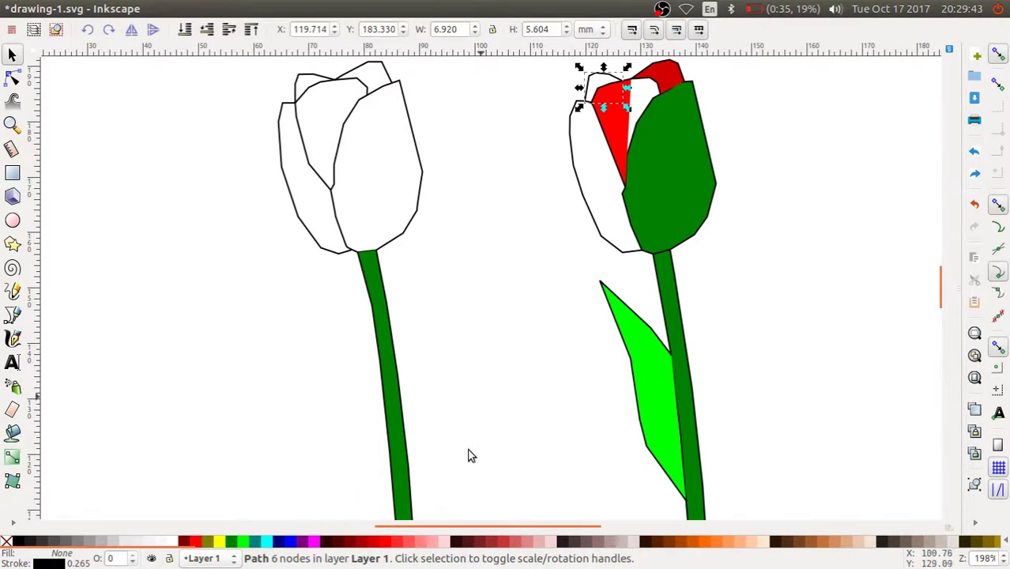
{"action": "left_click", "coordinate": [380, 541]}
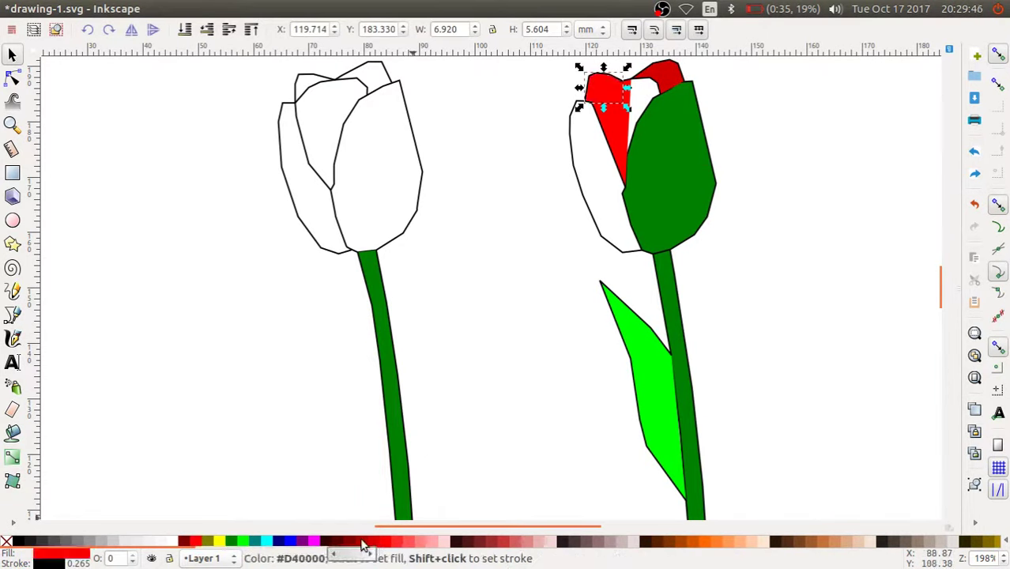
{"action": "left_click", "coordinate": [357, 542]}
{"action": "left_click", "coordinate": [353, 542]}
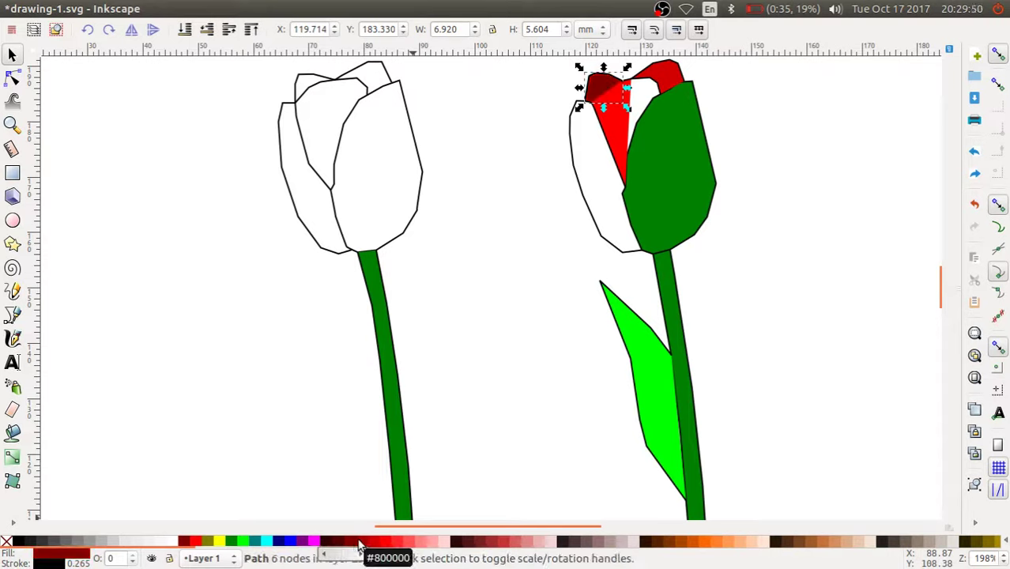
{"action": "left_click", "coordinate": [384, 541]}
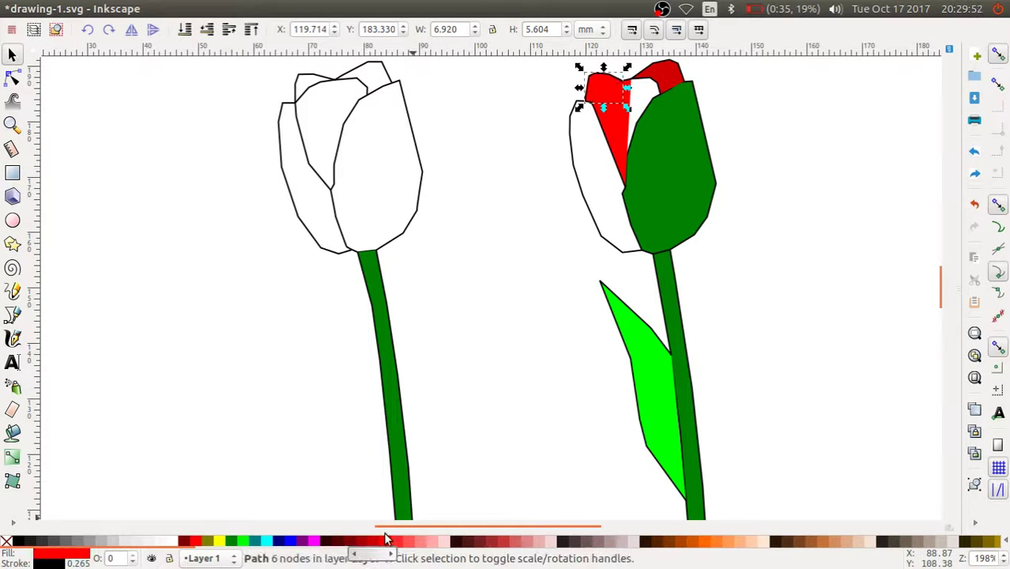
{"action": "scroll", "coordinate": [359, 545], "scroll_direction": "down", "scroll_amount": 3}
{"action": "scroll", "coordinate": [352, 545], "scroll_direction": "down", "scroll_amount": 3}
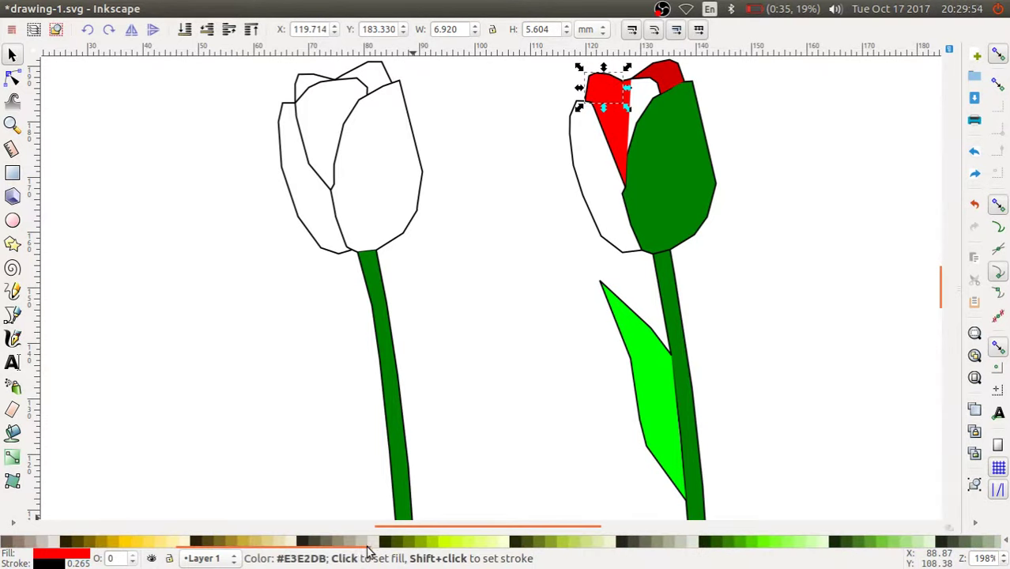
{"action": "scroll", "coordinate": [316, 545], "scroll_direction": "up", "scroll_amount": 3}
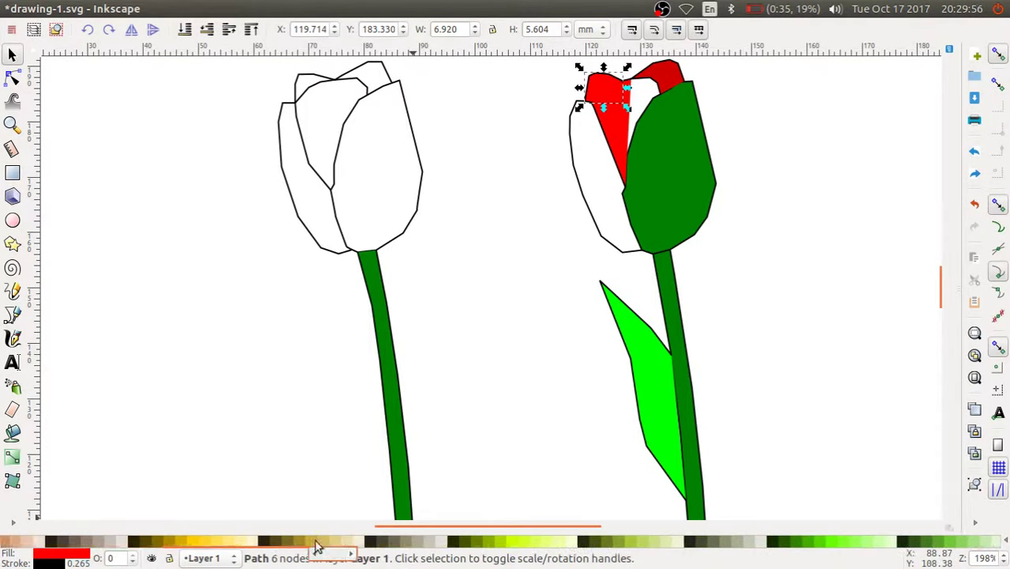
{"action": "scroll", "coordinate": [316, 545], "scroll_direction": "up", "scroll_amount": 3}
{"action": "scroll", "coordinate": [237, 545], "scroll_direction": "up", "scroll_amount": 3}
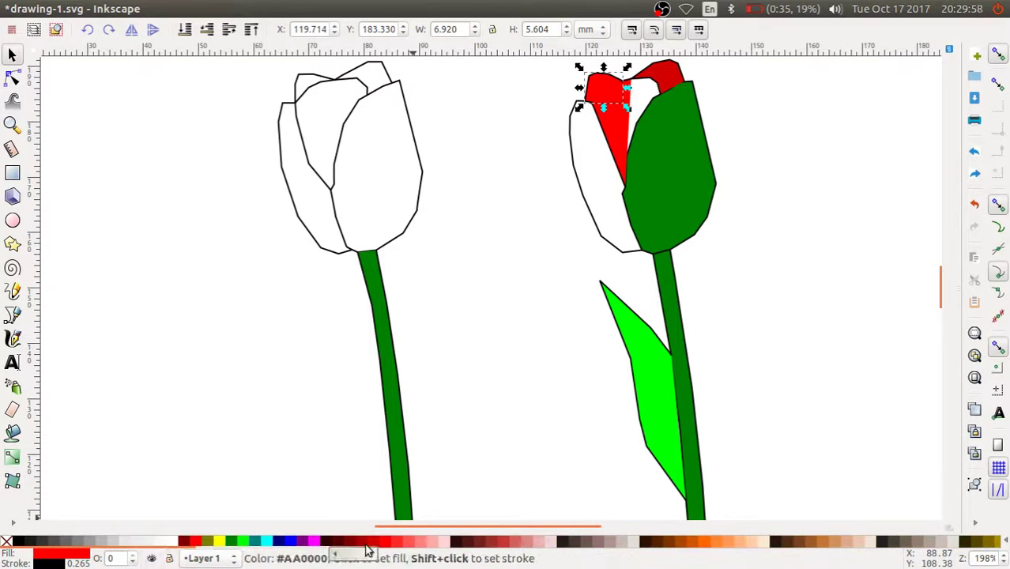
Fill the right tulip's white outer left petal with pure red.
{"action": "left_click", "coordinate": [560, 260]}
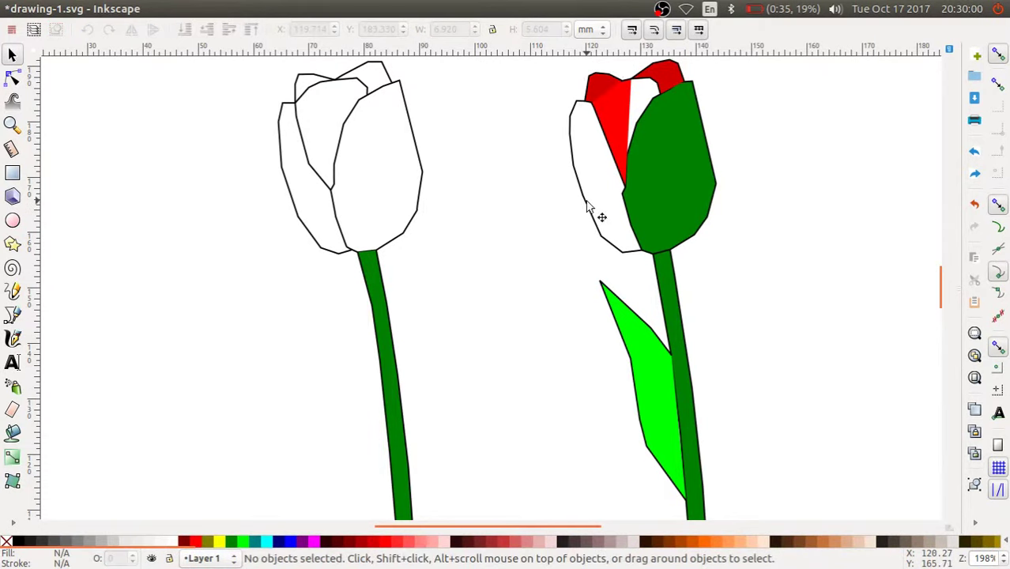
{"action": "left_click", "coordinate": [597, 212]}
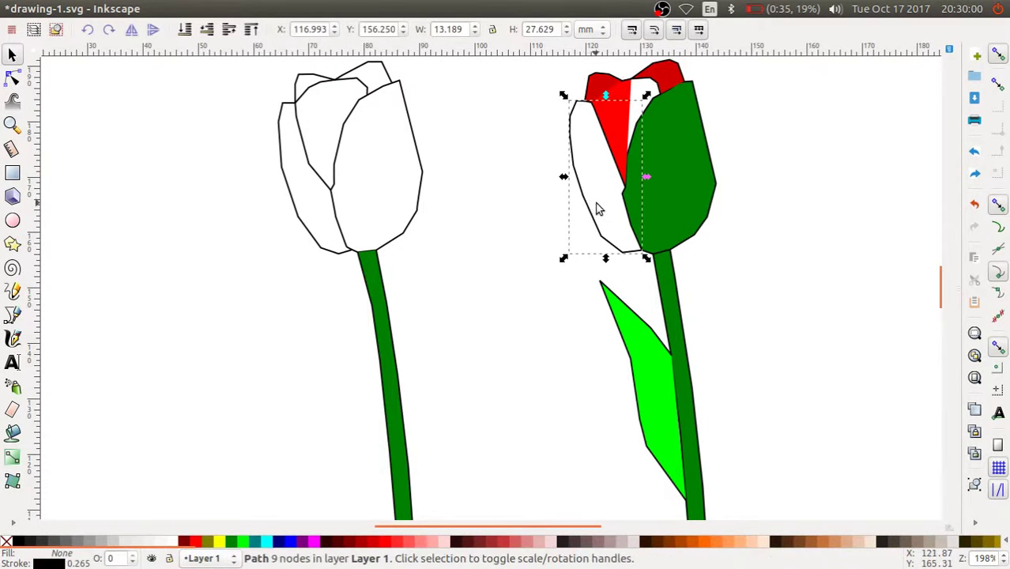
{"action": "left_click", "coordinate": [392, 542]}
{"action": "left_click", "coordinate": [387, 542]}
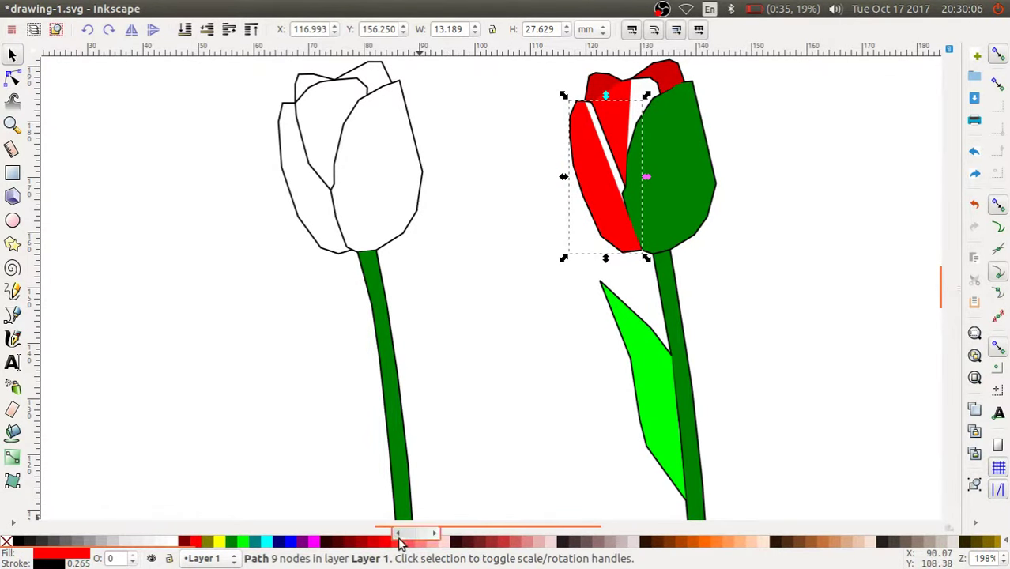
Pan left to bring both tulip drawings into view and clear the selection.
{"action": "scroll", "coordinate": [403, 542], "scroll_direction": "left", "scroll_amount": 2}
{"action": "scroll", "coordinate": [399, 543], "scroll_direction": "left", "scroll_amount": 5}
{"action": "scroll", "coordinate": [395, 546], "scroll_direction": "left", "scroll_amount": 4}
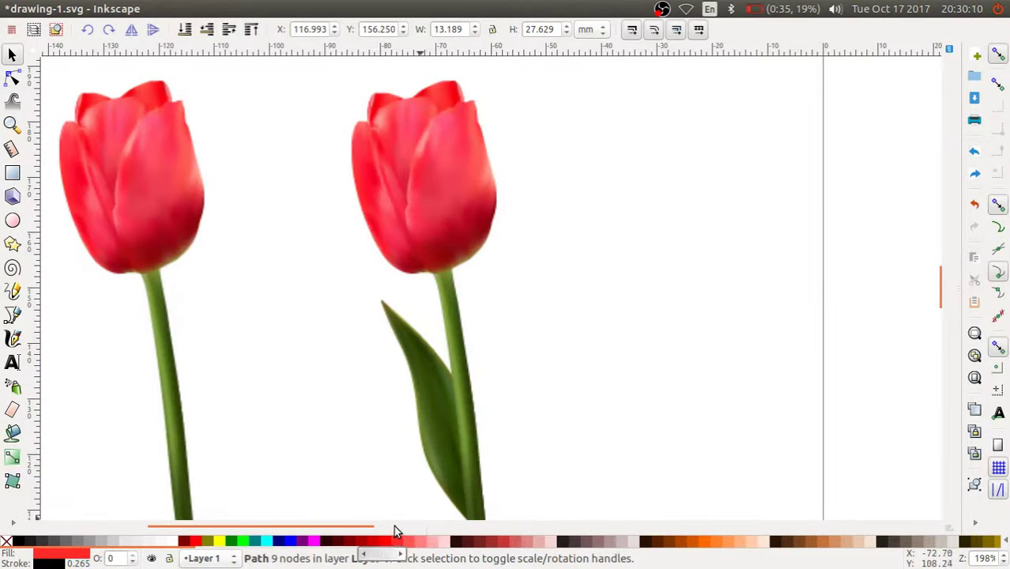
{"action": "scroll", "coordinate": [399, 535], "scroll_direction": "left", "scroll_amount": 2}
{"action": "left_click_drag", "start_coordinate": [409, 535], "coordinate": [590, 518]}
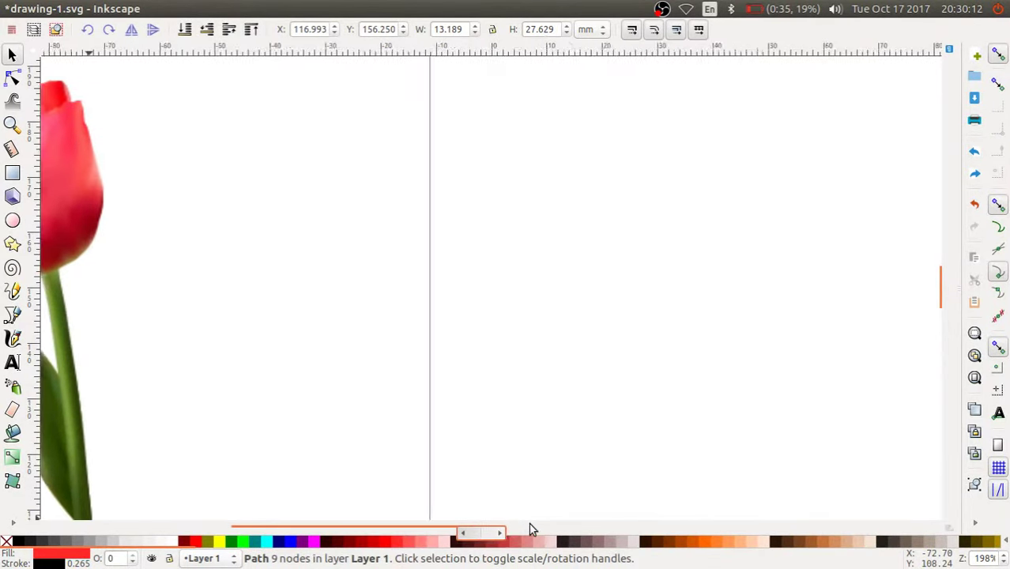
{"action": "left_click", "coordinate": [659, 164]}
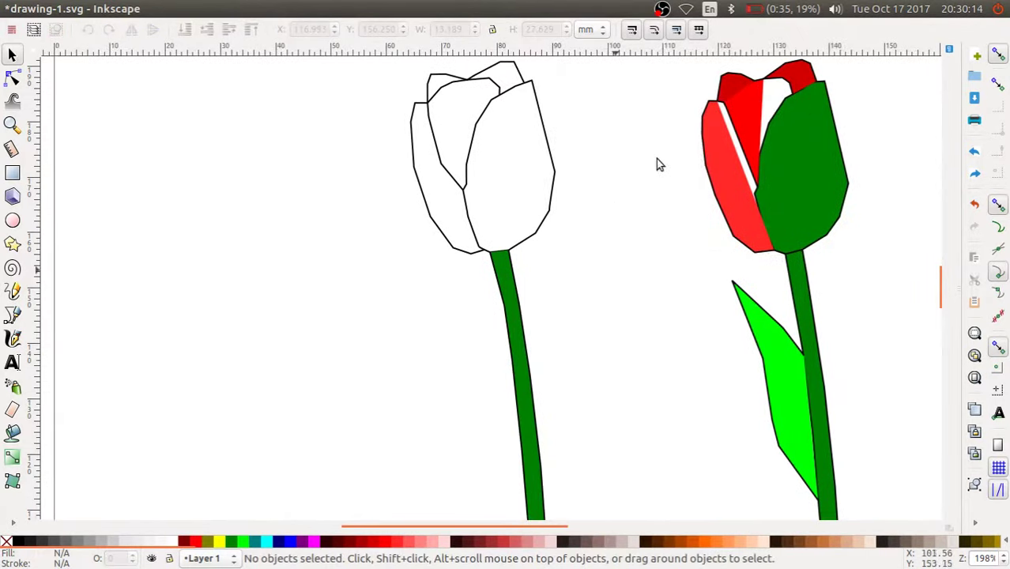
After probing the small top pieces, set the coloured tulip's left petal to #FF0000.
{"action": "left_click", "coordinate": [753, 102]}
{"action": "left_click", "coordinate": [779, 103]}
{"action": "left_click", "coordinate": [765, 103]}
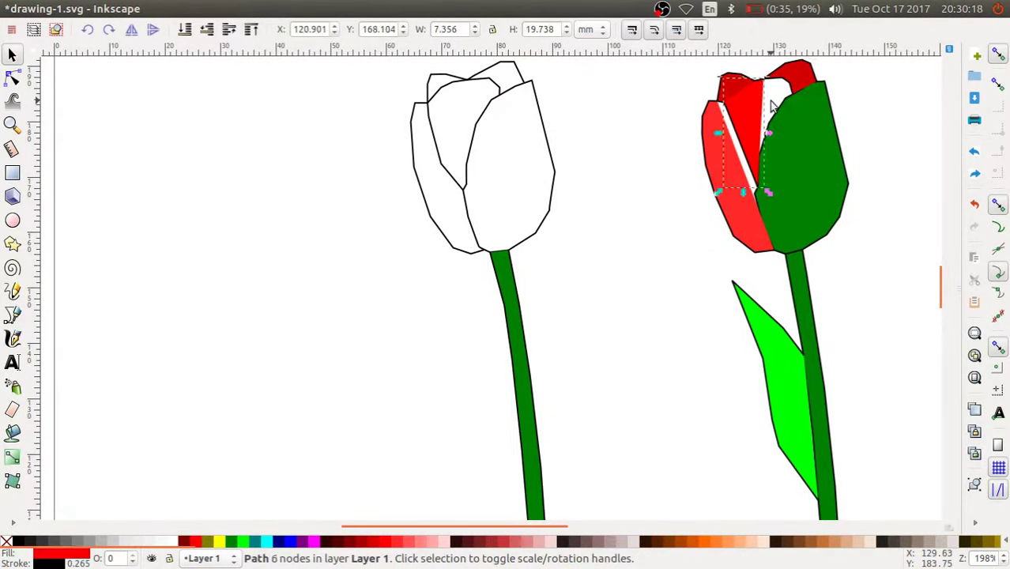
{"action": "key", "text": "Escape"}
{"action": "left_click", "coordinate": [741, 153]}
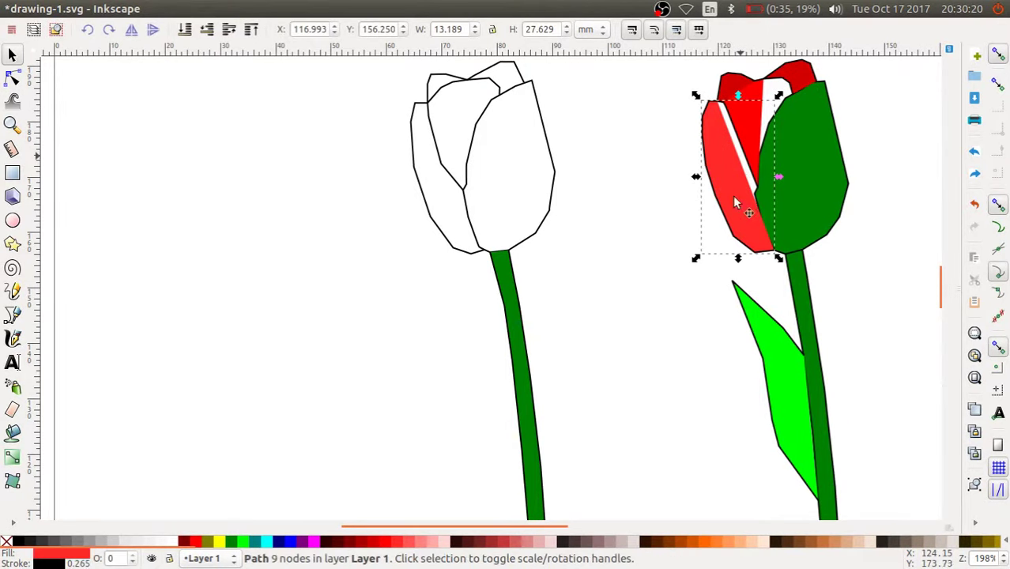
{"action": "left_click", "coordinate": [380, 542]}
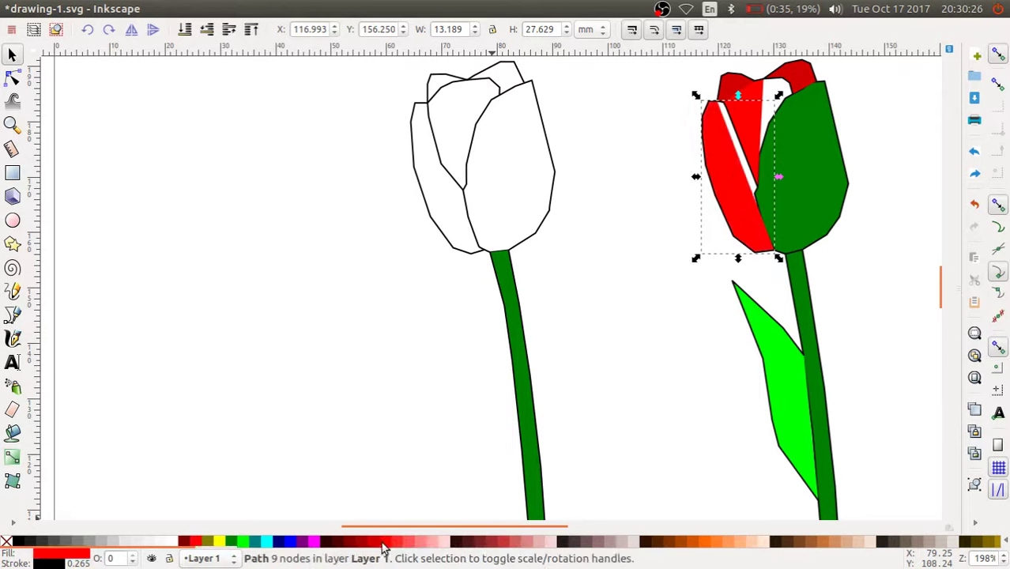
{"action": "left_click", "coordinate": [394, 543]}
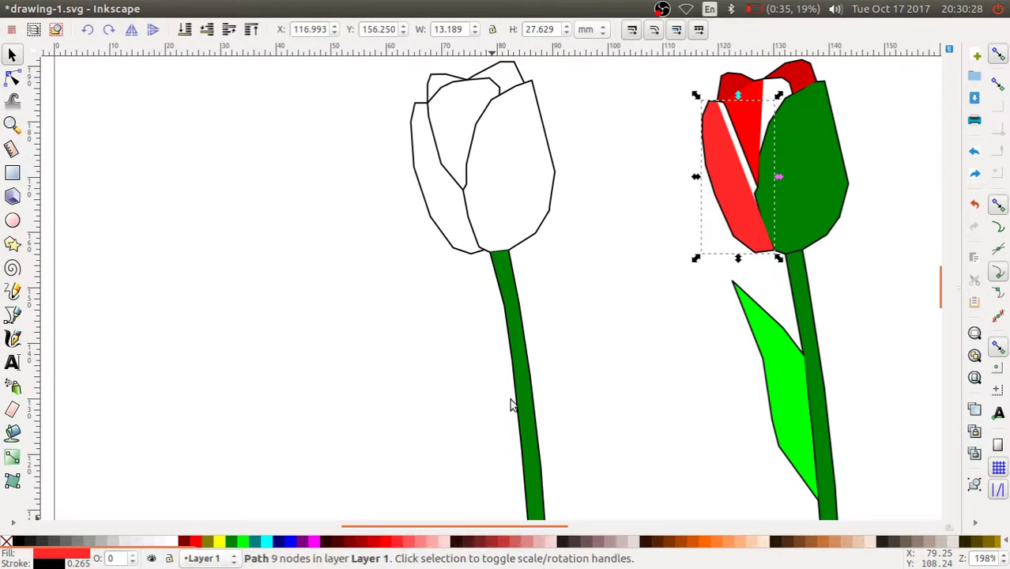
{"action": "left_click", "coordinate": [387, 542]}
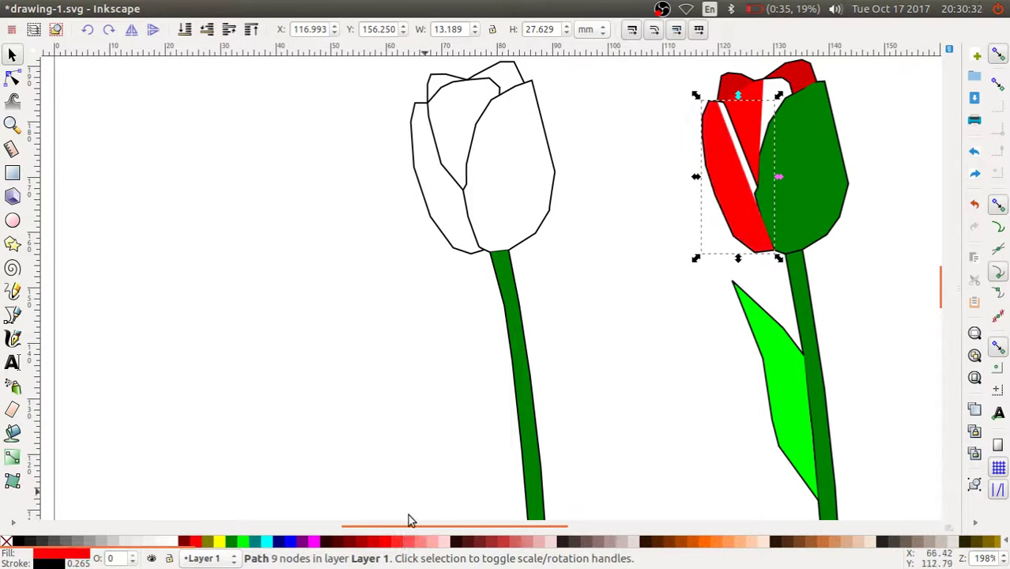
{"action": "left_click", "coordinate": [557, 300]}
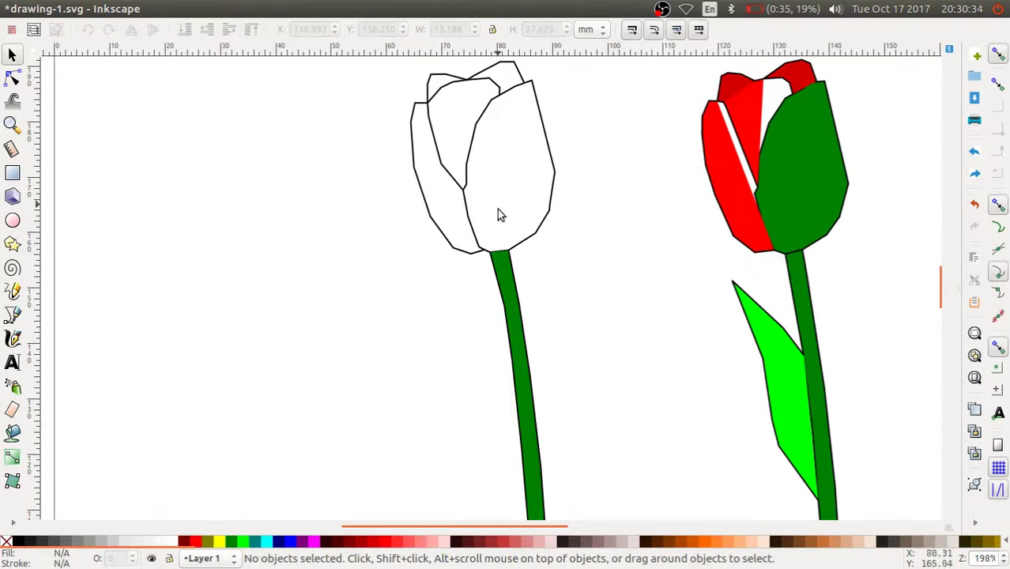
Fill the outlined tulip's right petal #FF2A2A, and its left petal and top piece #FF5555.
{"action": "left_click", "coordinate": [547, 168]}
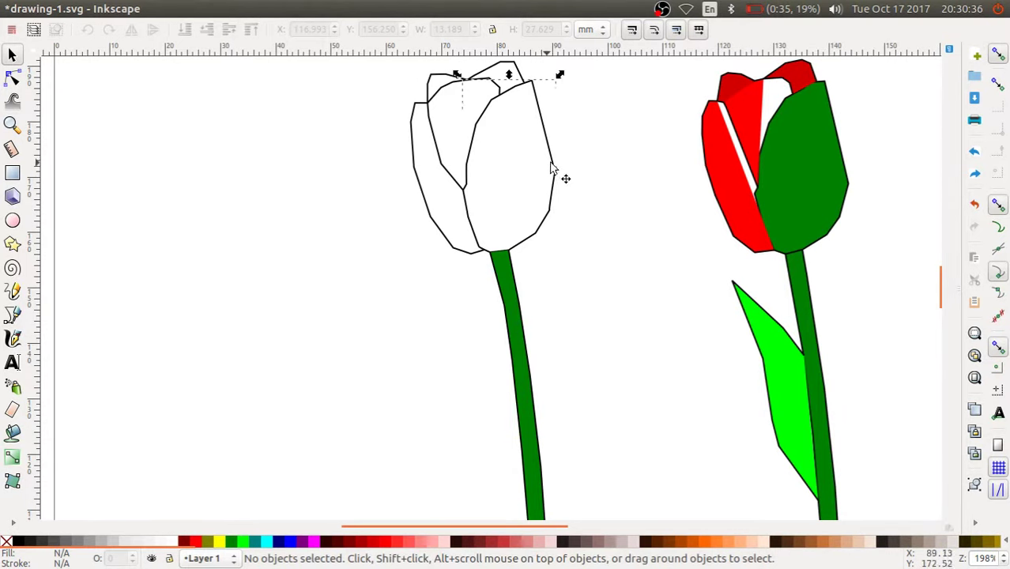
{"action": "left_click", "coordinate": [399, 543]}
{"action": "left_click", "coordinate": [422, 189]}
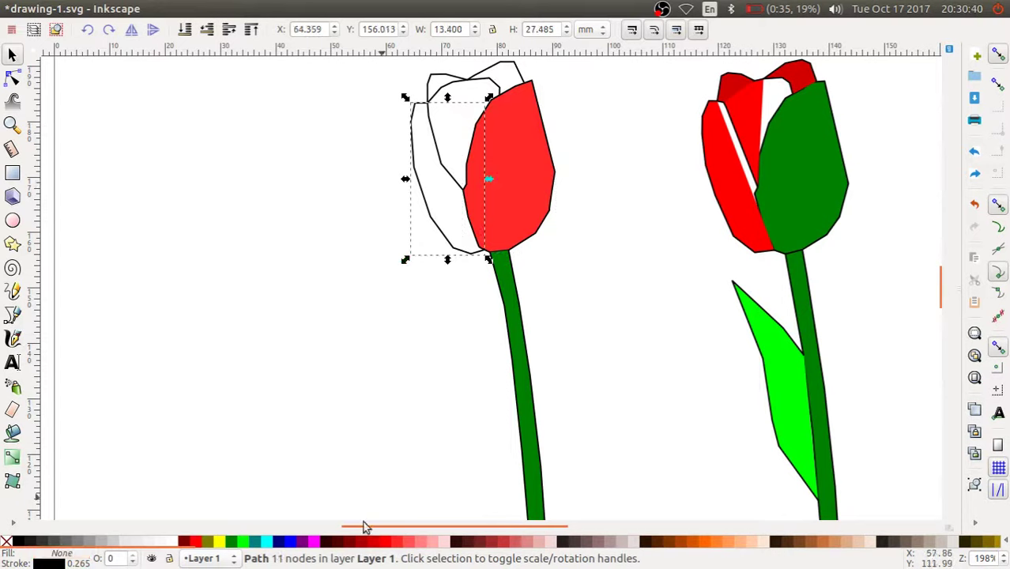
{"action": "left_click", "coordinate": [411, 541]}
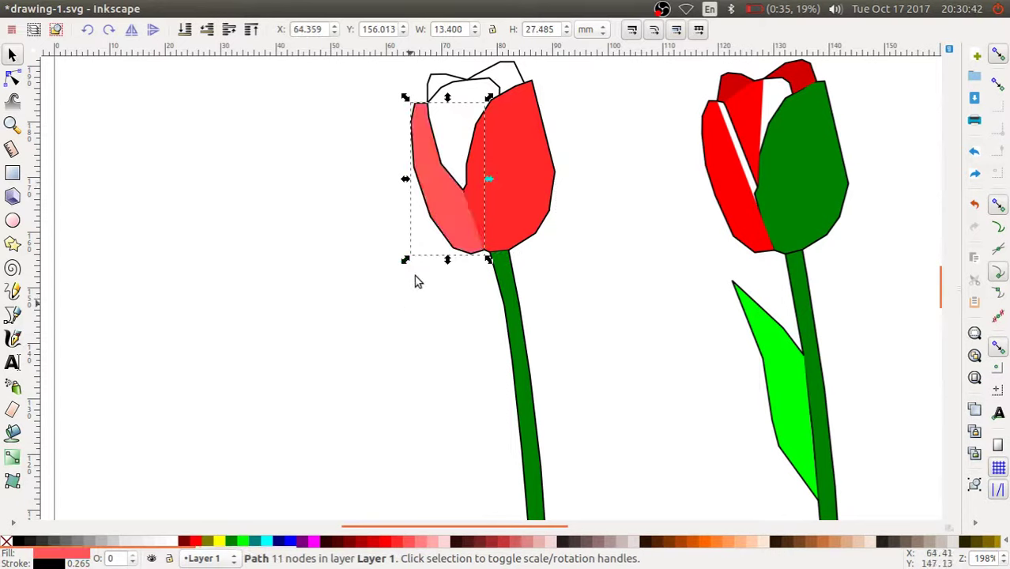
{"action": "key", "text": "Escape"}
{"action": "left_click", "coordinate": [485, 85]}
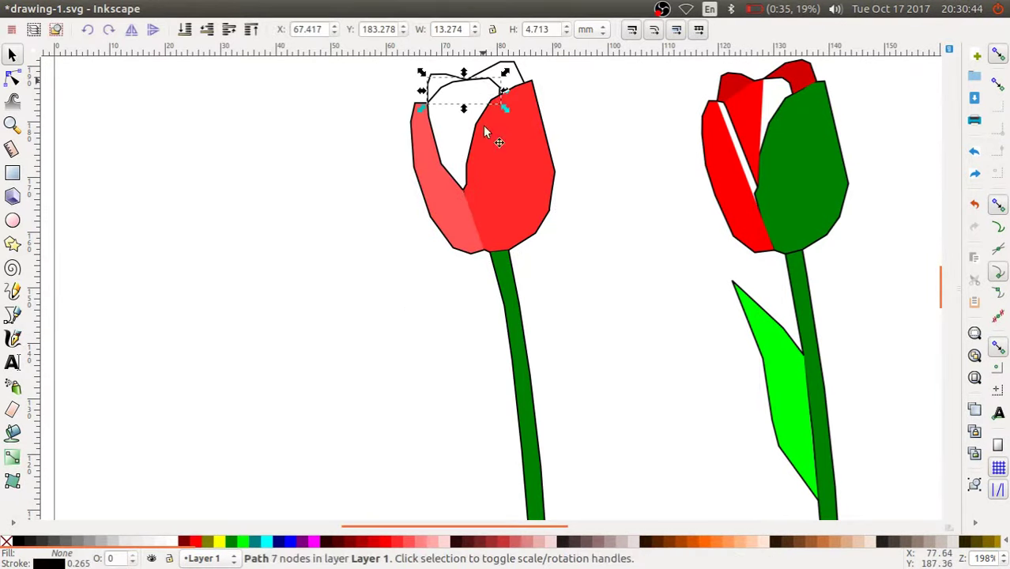
{"action": "left_click", "coordinate": [410, 542]}
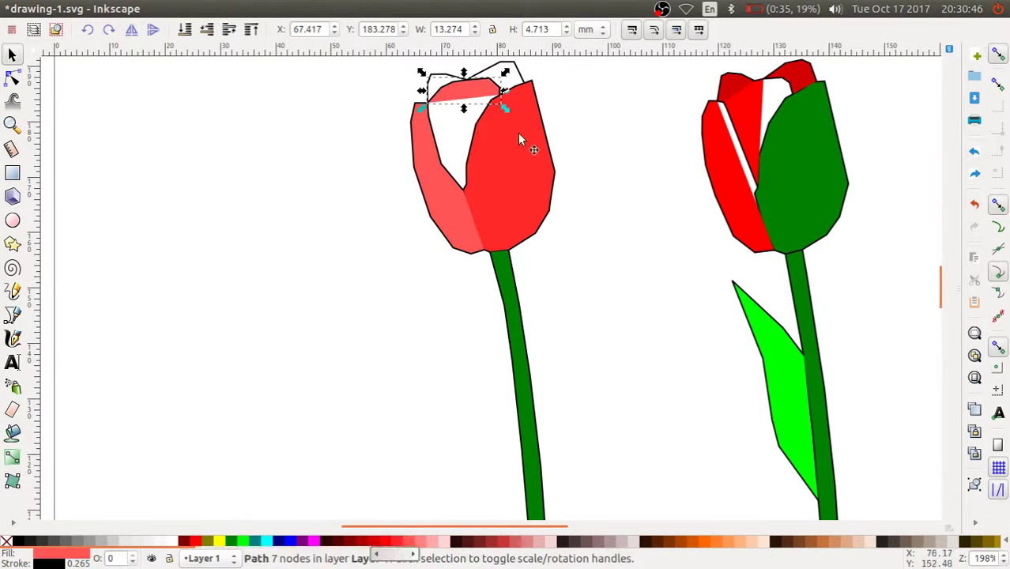
Fill the back top petal #FF0000 and change the left petal to a darker red.
{"action": "left_click", "coordinate": [514, 75]}
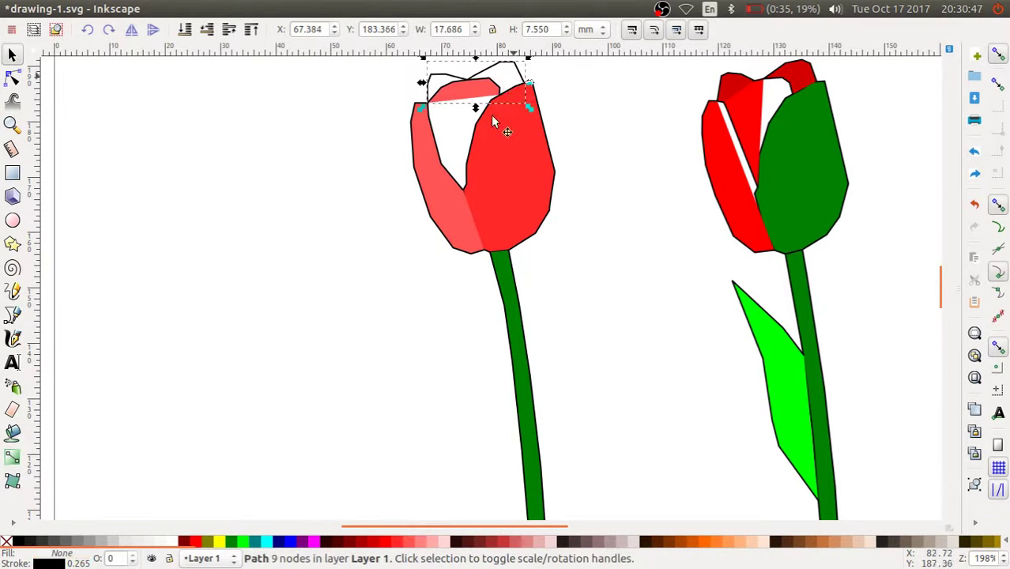
{"action": "left_click", "coordinate": [387, 541]}
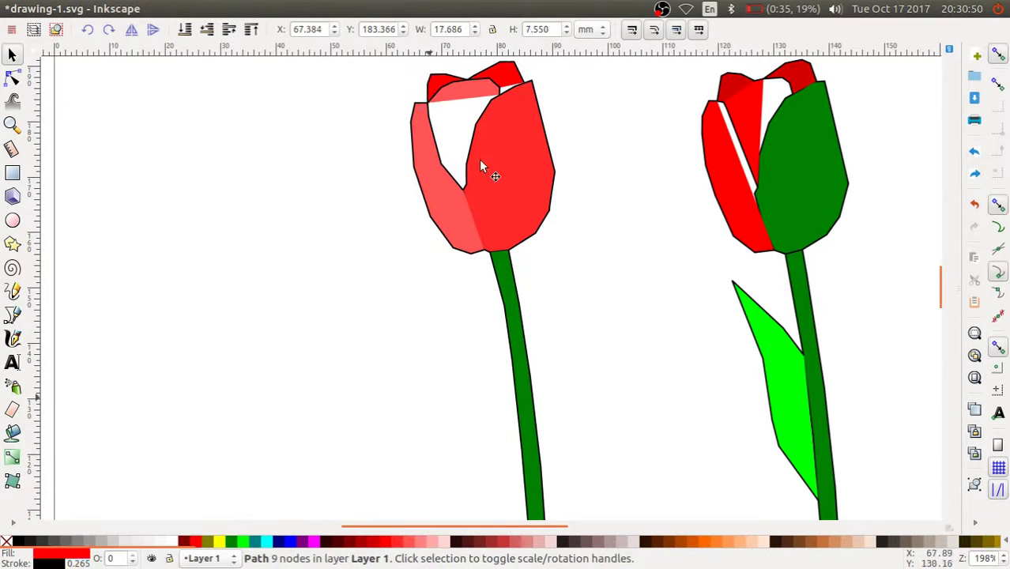
{"action": "left_click", "coordinate": [468, 140]}
{"action": "left_click", "coordinate": [456, 181]}
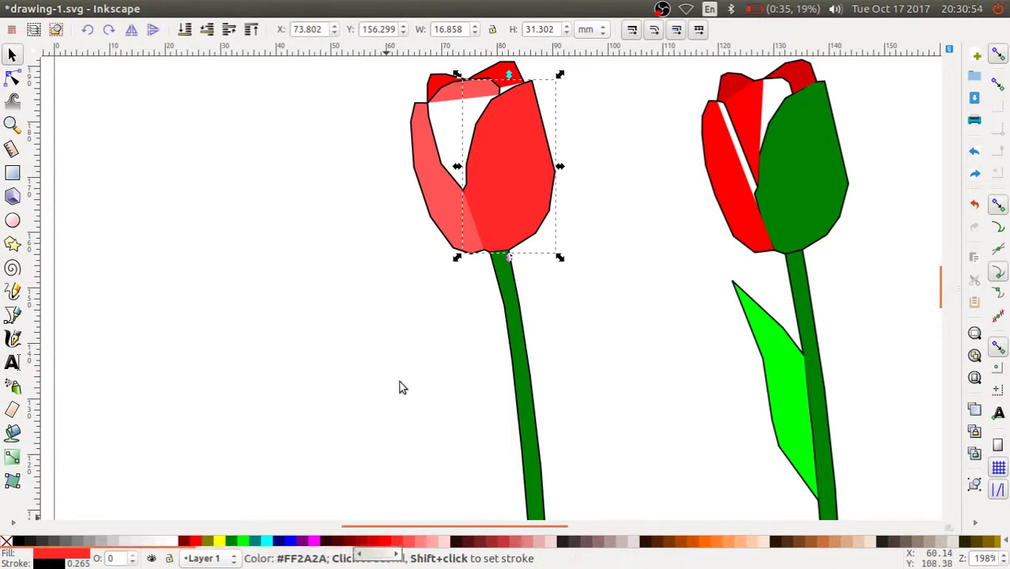
{"action": "left_click", "coordinate": [442, 129]}
{"action": "left_click", "coordinate": [433, 123]}
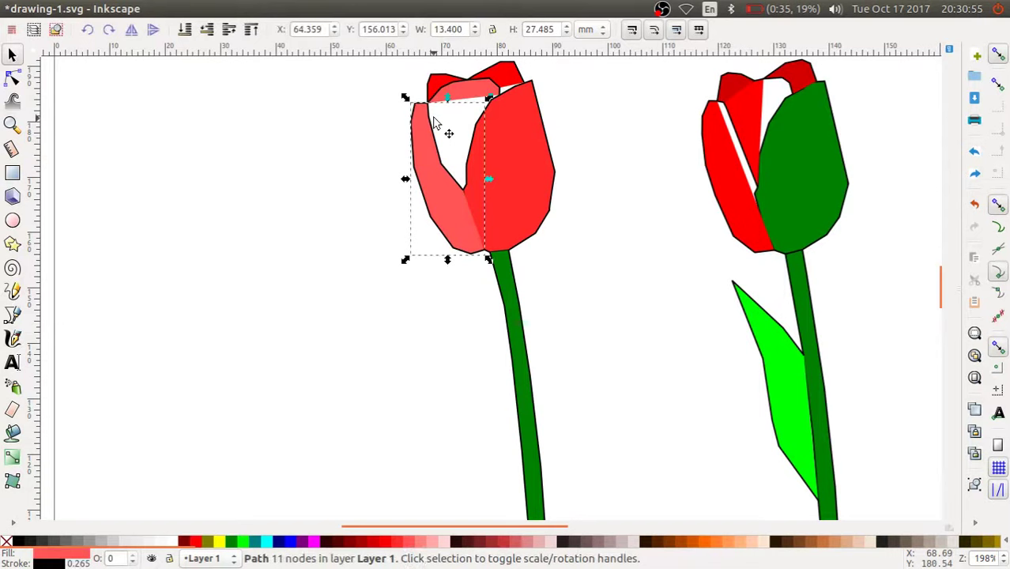
{"action": "left_click", "coordinate": [388, 540]}
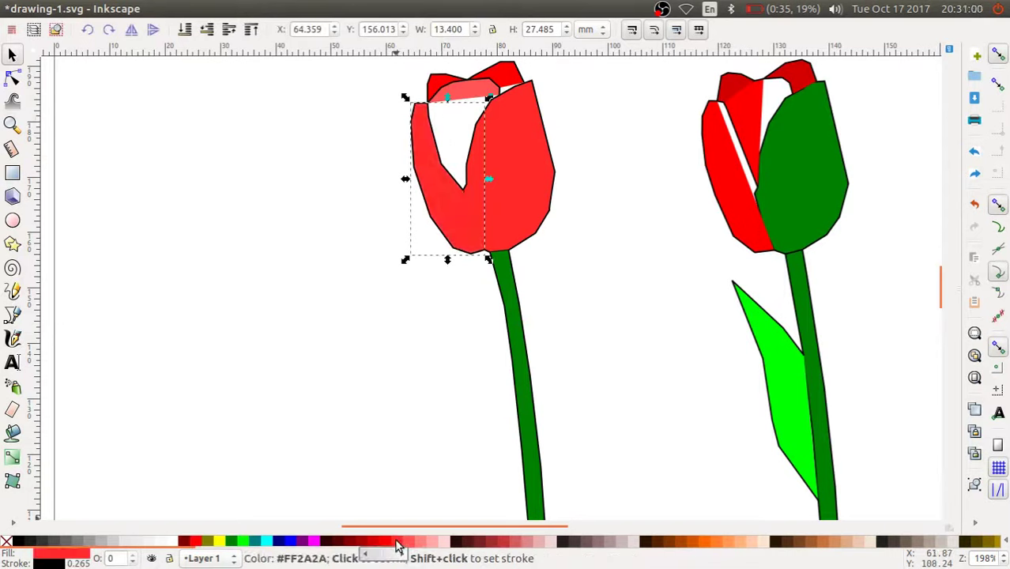
{"action": "left_click", "coordinate": [383, 544]}
{"action": "left_click", "coordinate": [371, 543]}
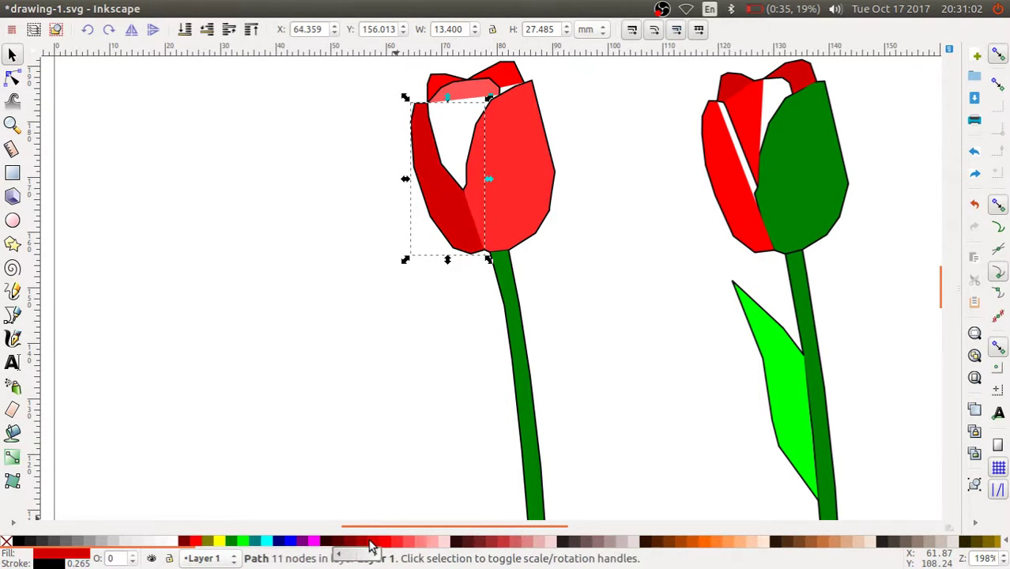
{"action": "left_click", "coordinate": [411, 458]}
Zoom out to 99% and scroll until both finished tulips are visible.
{"action": "scroll", "coordinate": [466, 352], "scroll_direction": "down", "scroll_amount": 3}
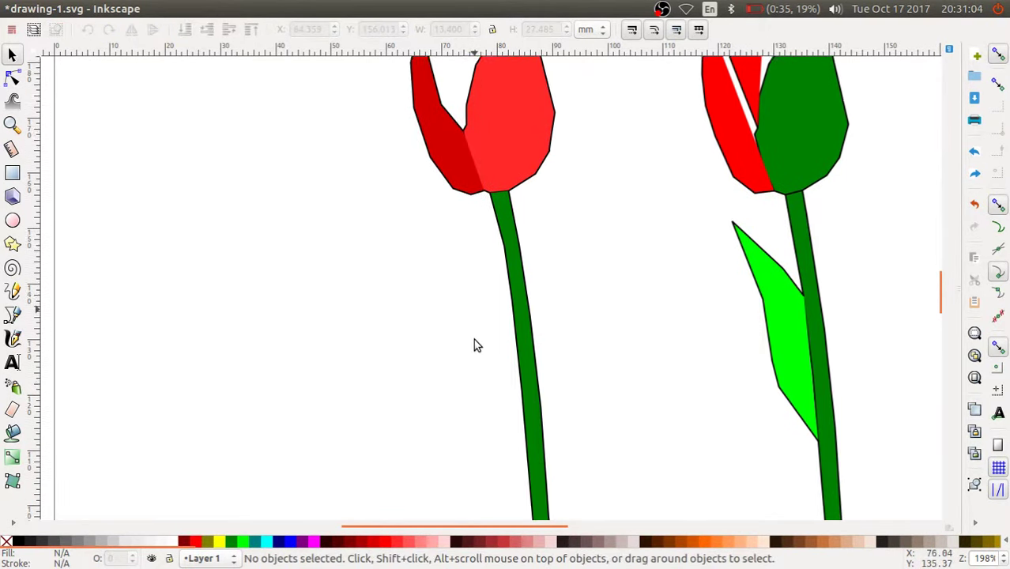
{"action": "scroll", "coordinate": [506, 320], "scroll_direction": "down", "scroll_amount": 1, "text": "ctrl"}
{"action": "scroll", "coordinate": [540, 281], "scroll_direction": "down", "scroll_amount": 1, "text": "ctrl"}
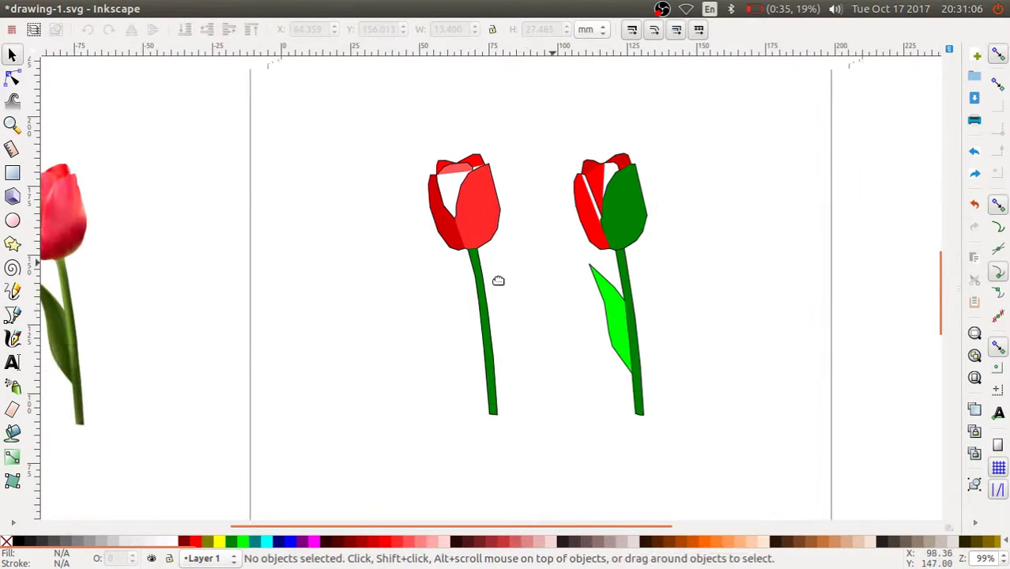
{"action": "scroll", "coordinate": [498, 281], "scroll_direction": "right", "scroll_amount": 1}
{"action": "scroll", "coordinate": [410, 216], "scroll_direction": "up", "scroll_amount": 2}
{"action": "scroll", "coordinate": [450, 281], "scroll_direction": "up", "scroll_amount": 1}
{"action": "scroll", "coordinate": [445, 266], "scroll_direction": "up", "scroll_amount": 1, "text": "ctrl"}
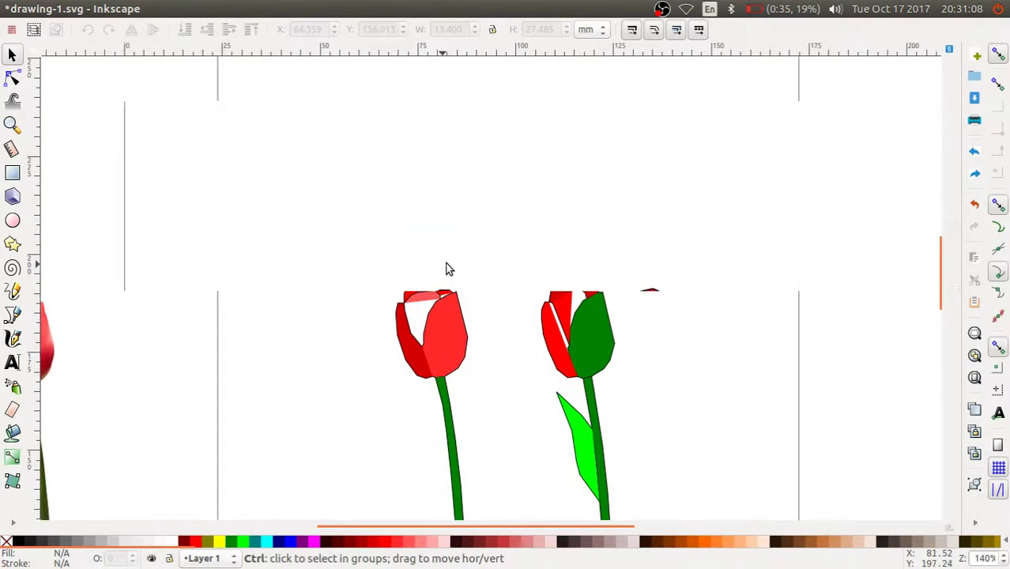
{"action": "scroll", "coordinate": [426, 315], "scroll_direction": "down", "scroll_amount": 2}
{"action": "scroll", "coordinate": [429, 316], "scroll_direction": "down", "scroll_amount": 2}
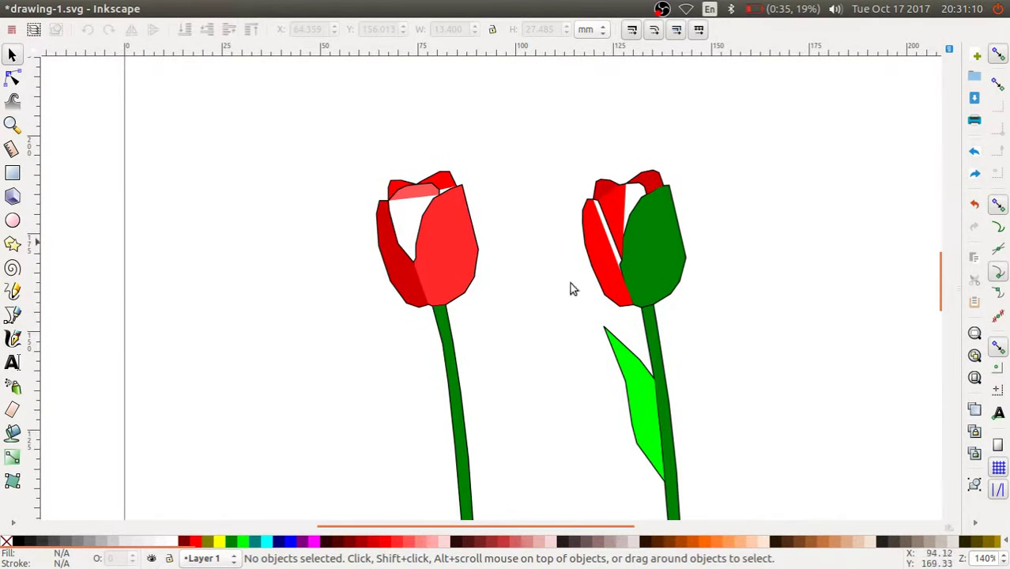
{"action": "scroll", "coordinate": [567, 281], "scroll_direction": "down", "scroll_amount": 1}
{"action": "scroll", "coordinate": [560, 275], "scroll_direction": "down", "scroll_amount": 1, "text": "ctrl"}
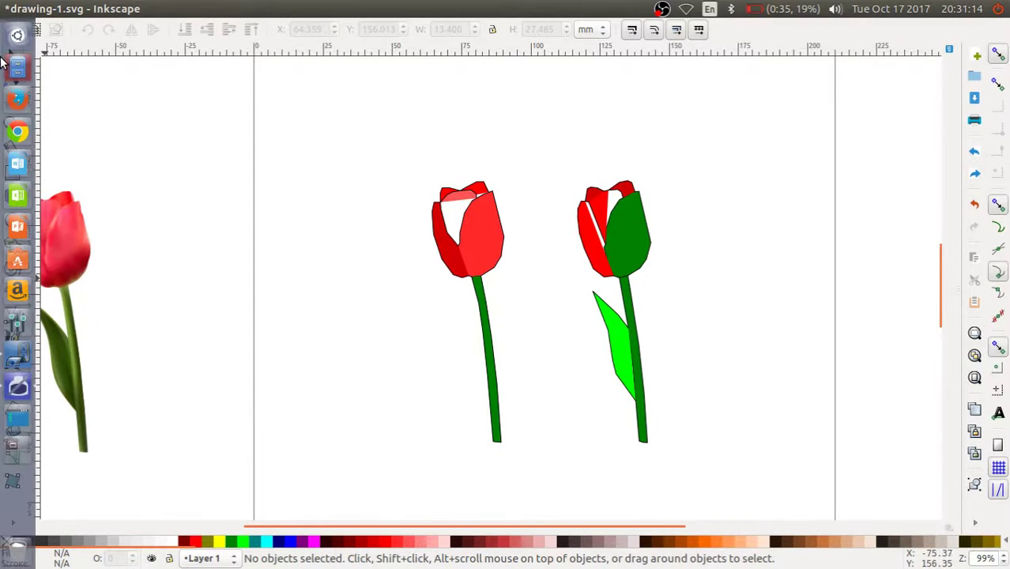
From Files, open drawing-1.svg with GNU Image Manipulation Program found under View All Applications.
{"action": "key", "text": "alt+Tab"}
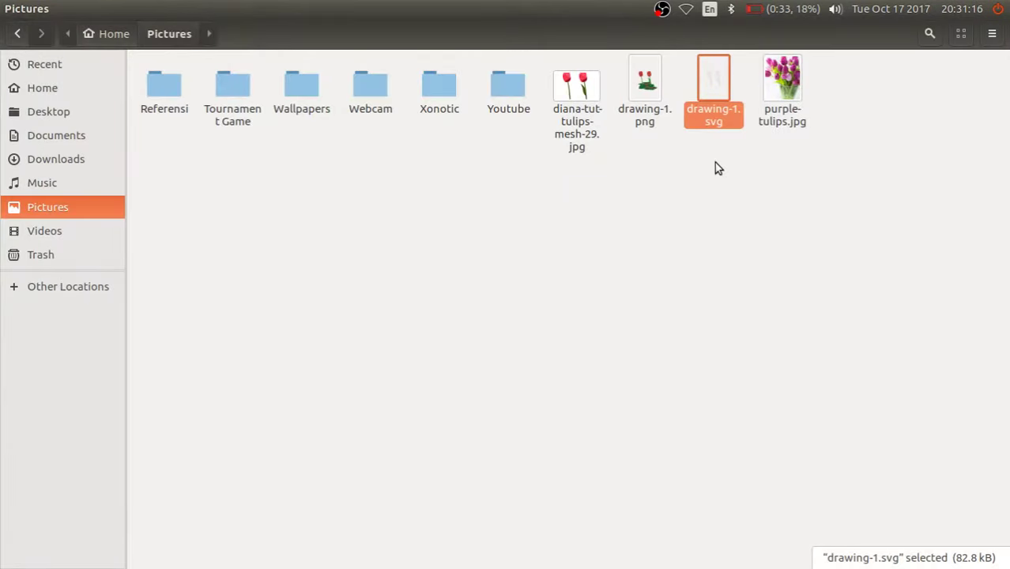
{"action": "right_click", "coordinate": [724, 110]}
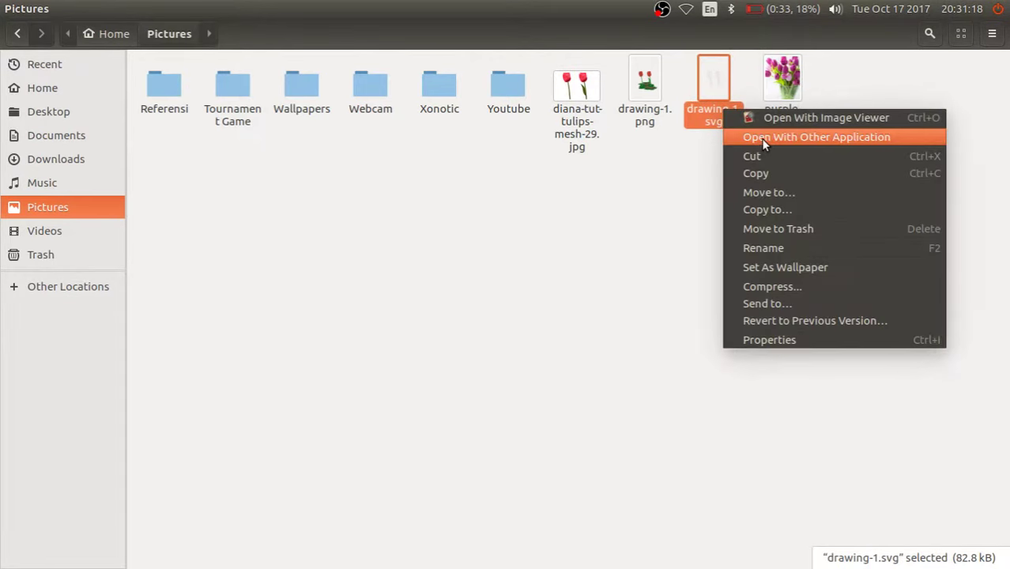
{"action": "left_click", "coordinate": [764, 139]}
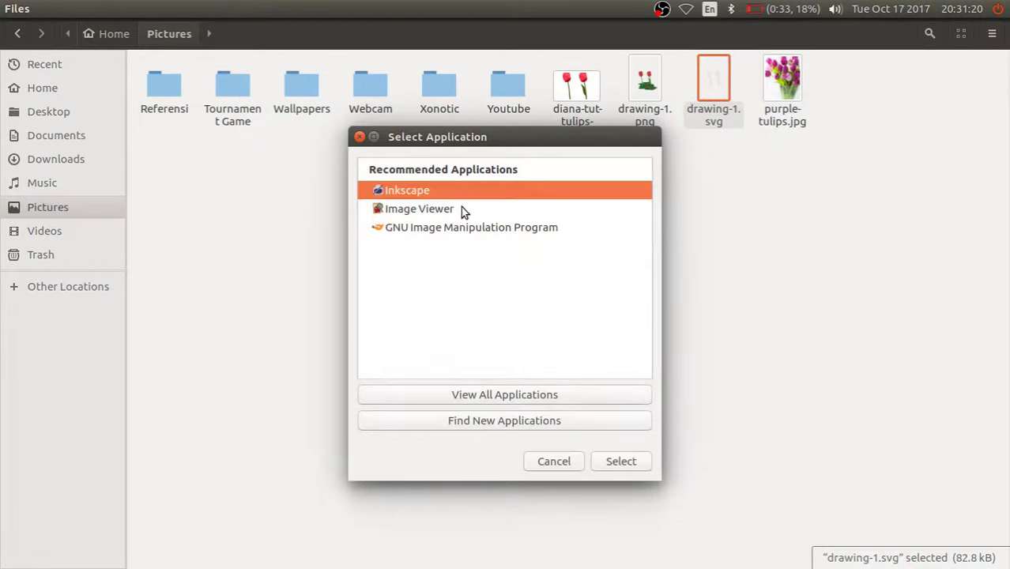
{"action": "left_click", "coordinate": [461, 208]}
{"action": "left_click", "coordinate": [459, 399]}
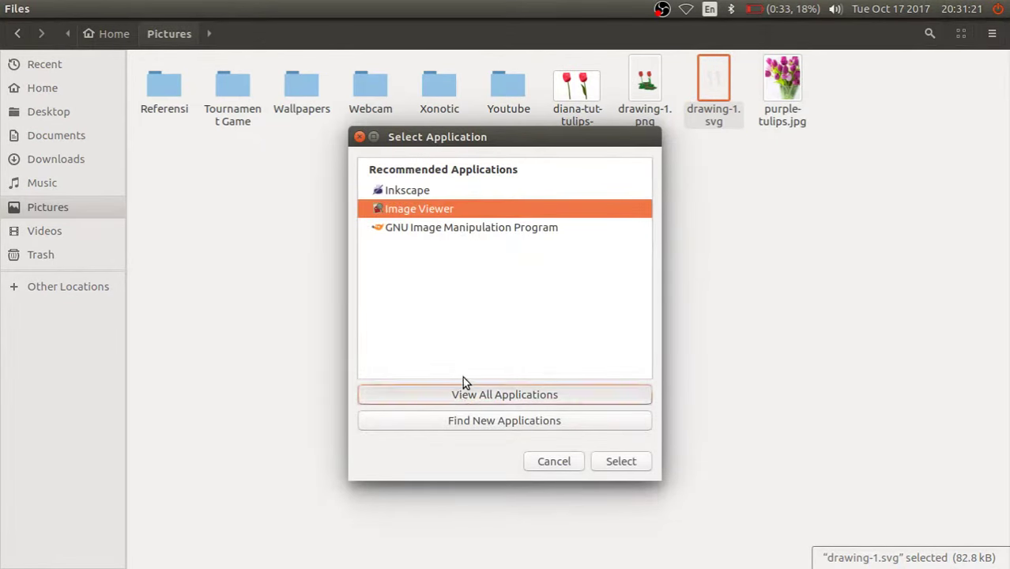
{"action": "left_click", "coordinate": [477, 227]}
{"action": "left_click", "coordinate": [597, 469]}
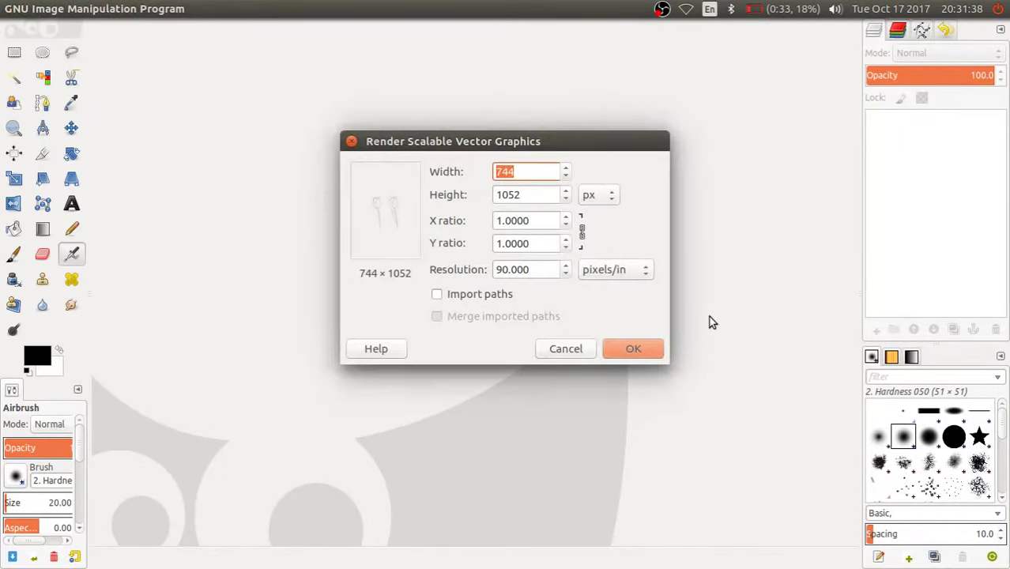
Import the drawing at 744 × 1052 px, zoom around, and pick the Bucket Fill tool.
{"action": "left_click", "coordinate": [609, 356]}
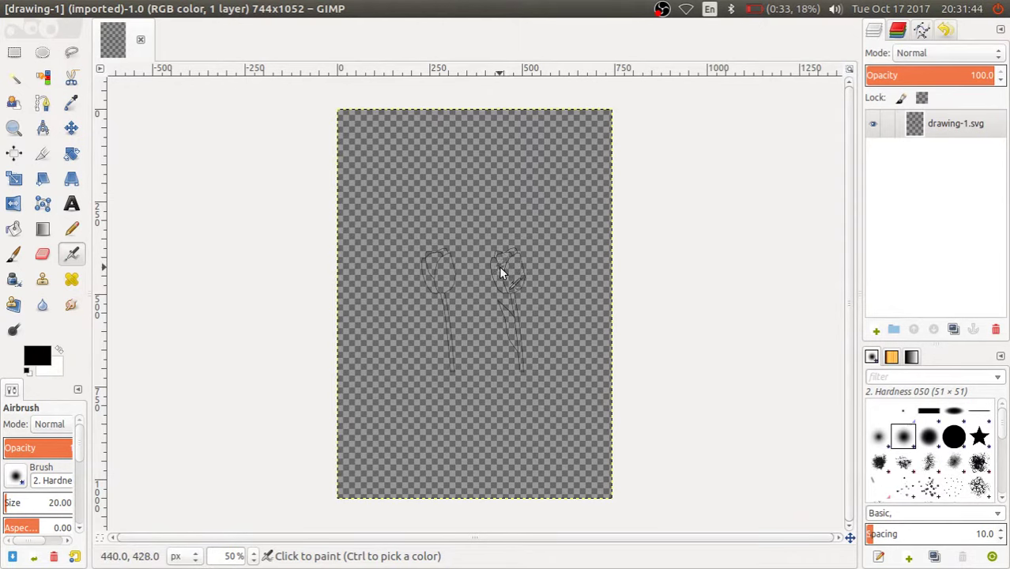
{"action": "scroll", "coordinate": [500, 270], "scroll_direction": "up", "scroll_amount": 2}
{"action": "scroll", "coordinate": [499, 270], "scroll_direction": "up", "scroll_amount": 1}
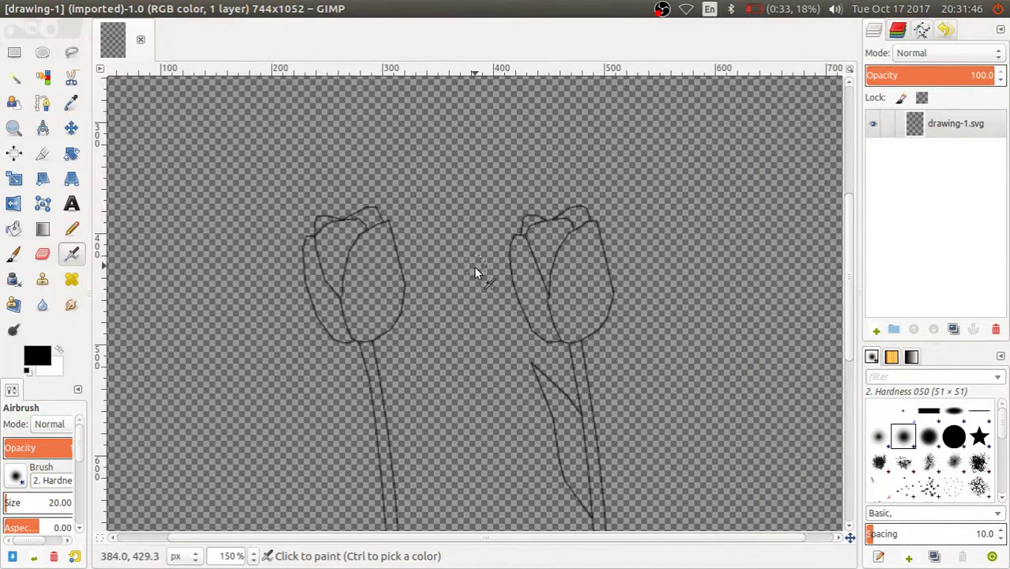
{"action": "scroll", "coordinate": [475, 272], "scroll_direction": "down", "scroll_amount": 3}
{"action": "scroll", "coordinate": [383, 184], "scroll_direction": "up", "scroll_amount": 1}
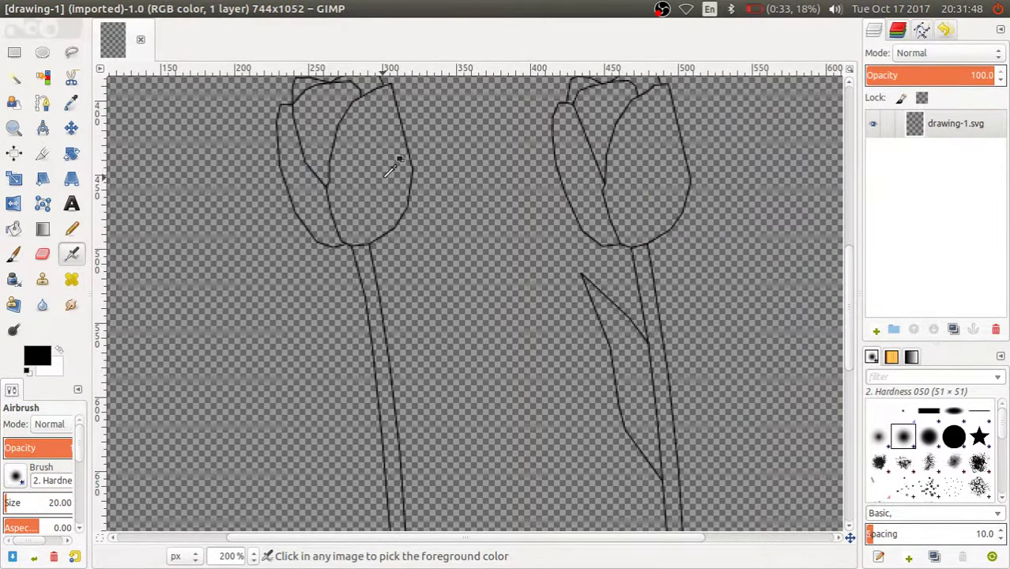
{"action": "scroll", "coordinate": [389, 169], "scroll_direction": "down", "scroll_amount": 1}
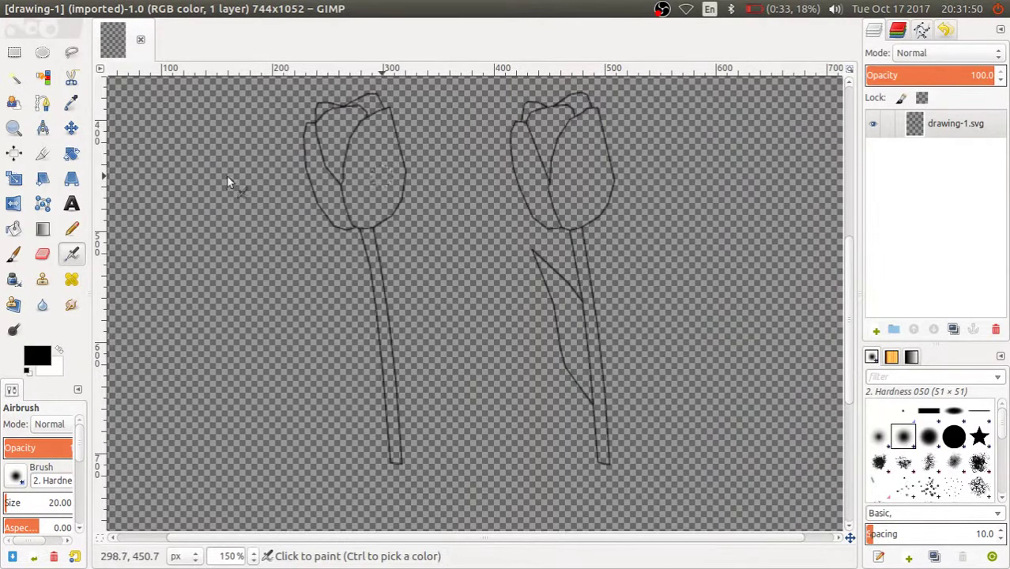
{"action": "left_click", "coordinate": [13, 253]}
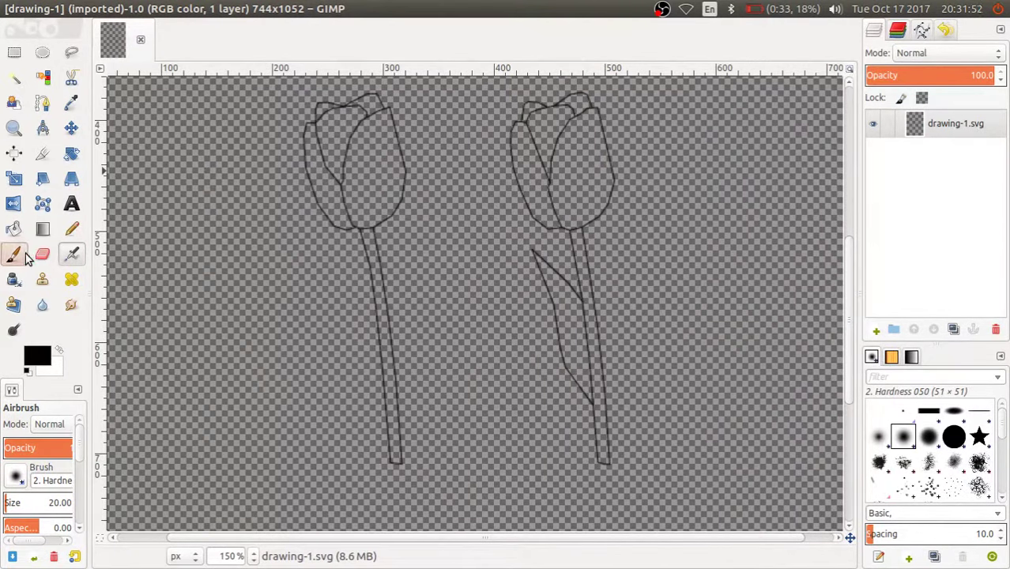
{"action": "left_click", "coordinate": [13, 229]}
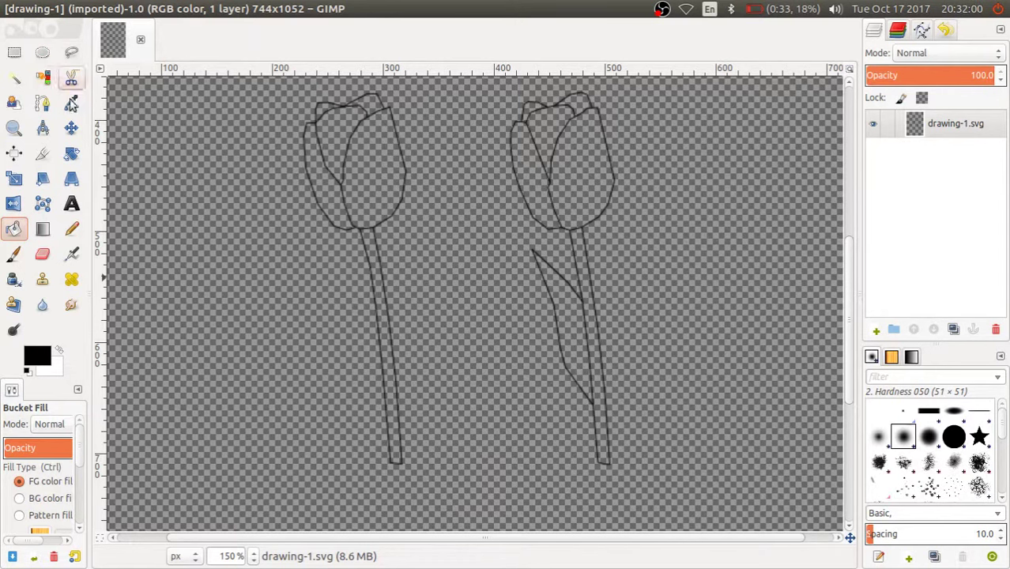
Fuzzy-select only the left tulip's outer left petal, zooming in to 400%.
{"action": "left_click", "coordinate": [14, 78]}
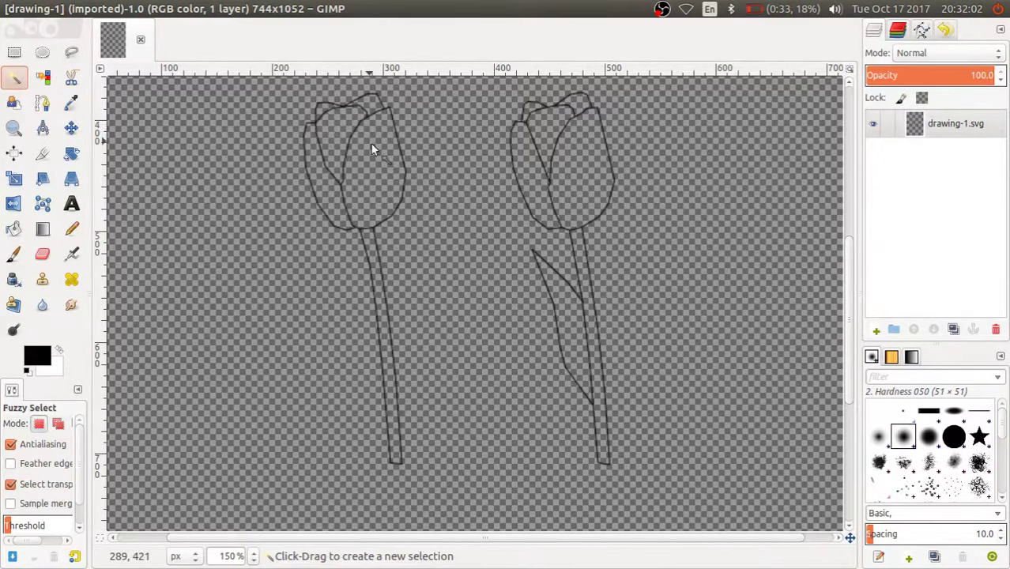
{"action": "left_click", "coordinate": [377, 190]}
{"action": "scroll", "coordinate": [363, 221], "scroll_direction": "up", "scroll_amount": 3}
{"action": "scroll", "coordinate": [351, 244], "scroll_direction": "up", "scroll_amount": 1}
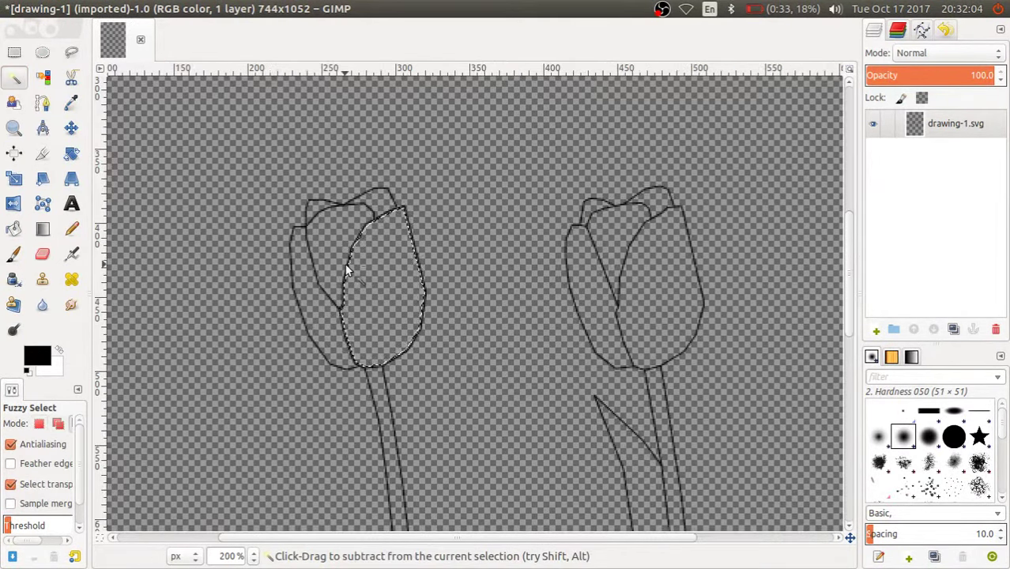
{"action": "scroll", "coordinate": [348, 273], "scroll_direction": "up", "scroll_amount": 2}
{"action": "left_click", "coordinate": [296, 342], "text": "shift"}
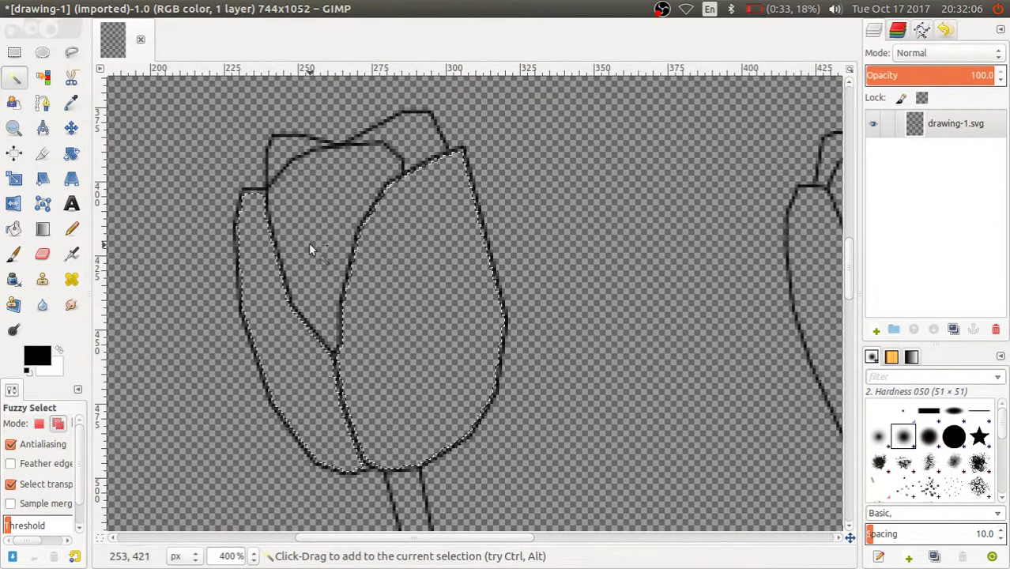
{"action": "left_click", "coordinate": [309, 247], "text": "shift"}
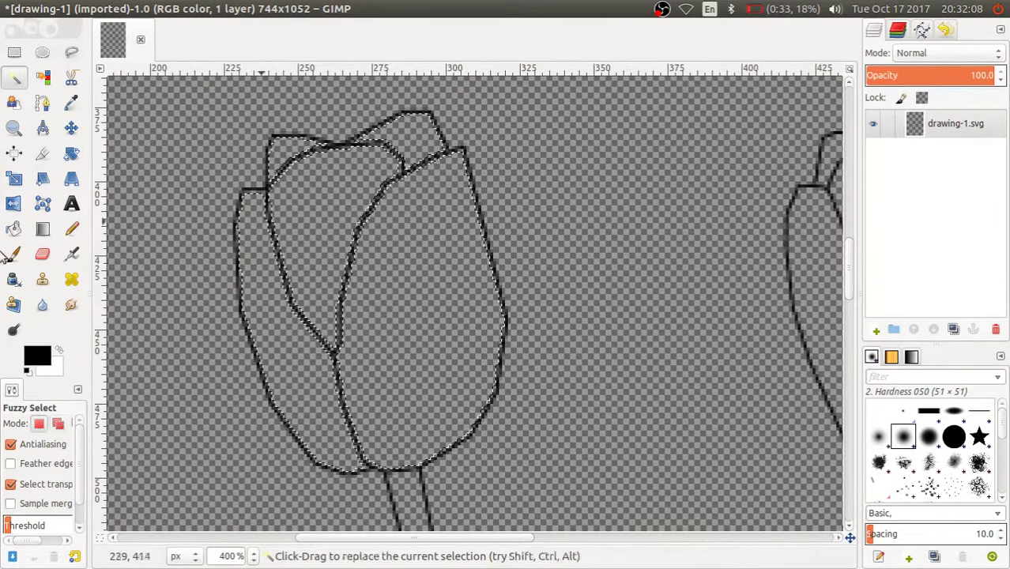
{"action": "left_click", "coordinate": [243, 307]}
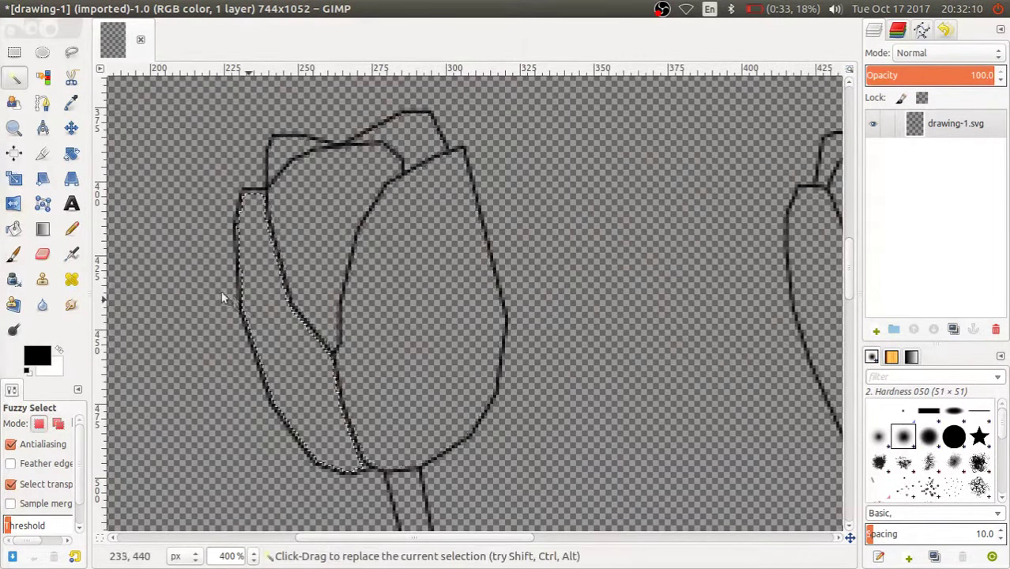
{"action": "left_click", "coordinate": [237, 286]}
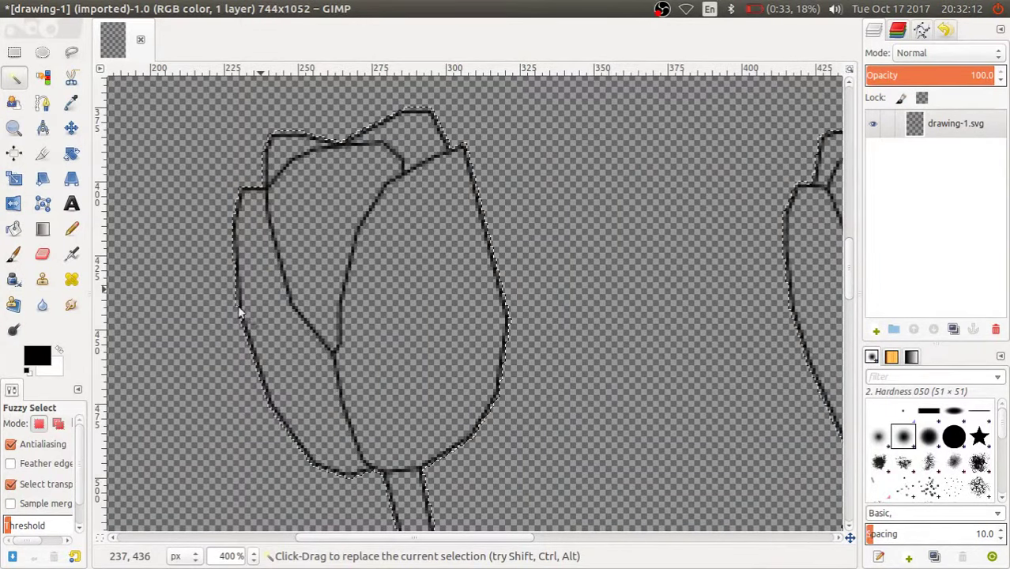
{"action": "left_click", "coordinate": [272, 305]}
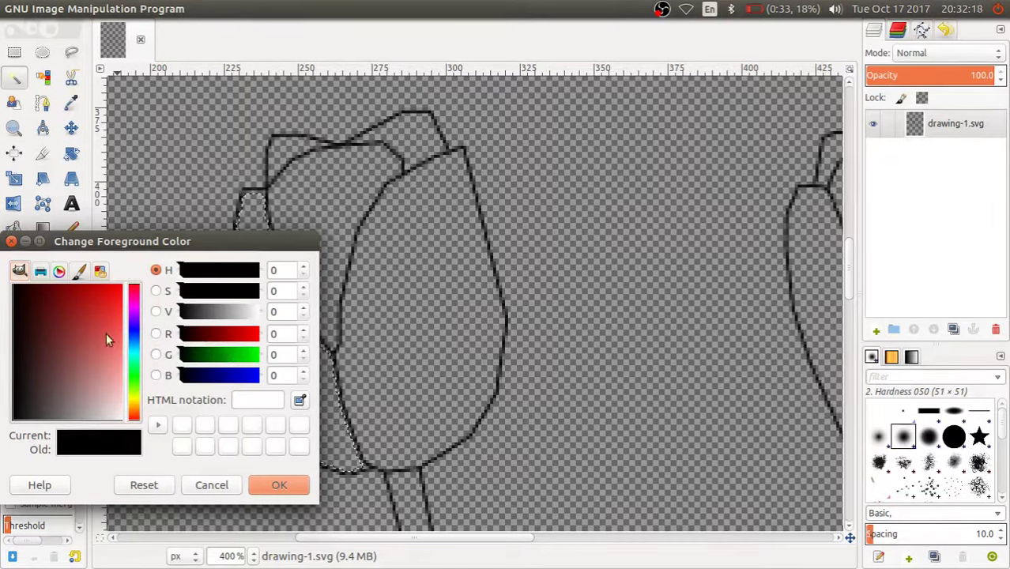
Fill the left tulip's outer left petal with bright red.
{"action": "left_click_drag", "start_coordinate": [105, 332], "coordinate": [111, 308]}
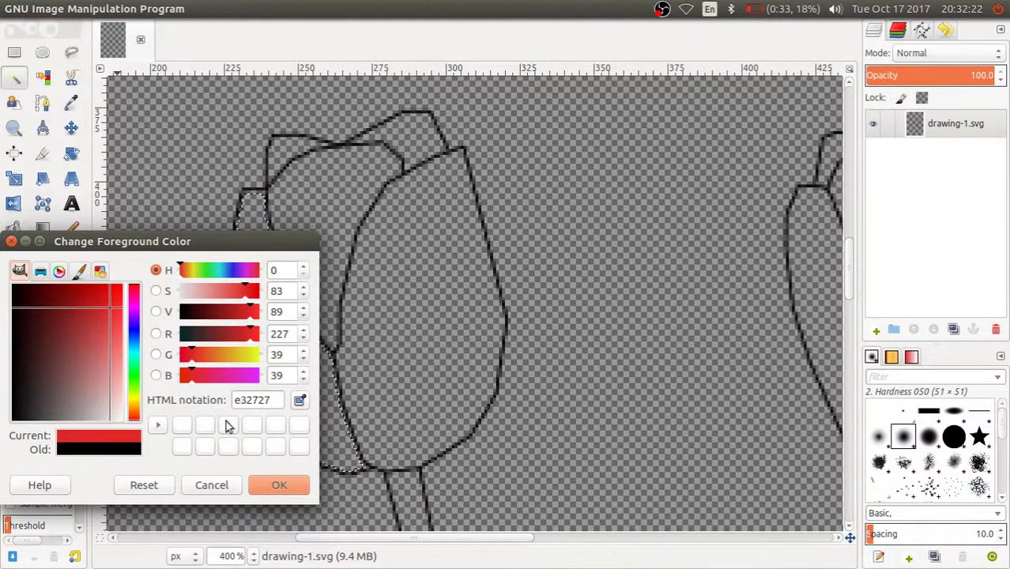
{"action": "key", "text": "Return"}
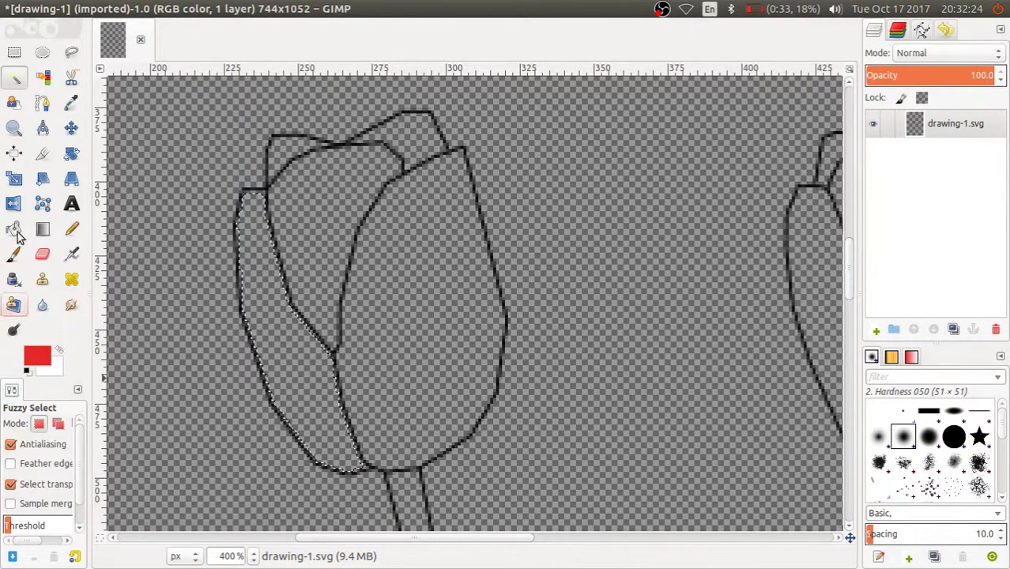
{"action": "left_click", "coordinate": [14, 228]}
{"action": "left_click", "coordinate": [266, 312]}
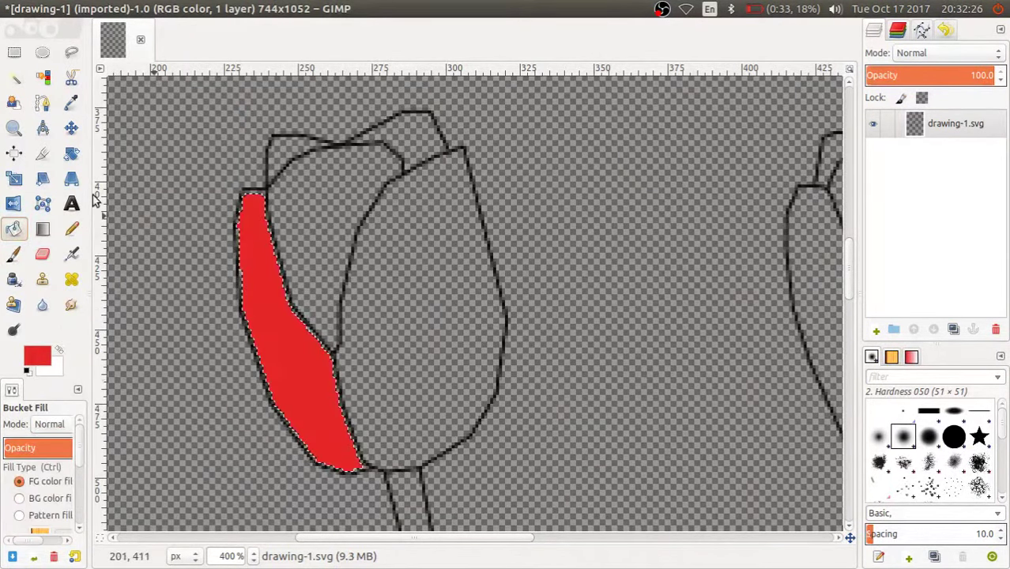
Fill the inner petal beside it with darker red c90f0f.
{"action": "left_click", "coordinate": [13, 76]}
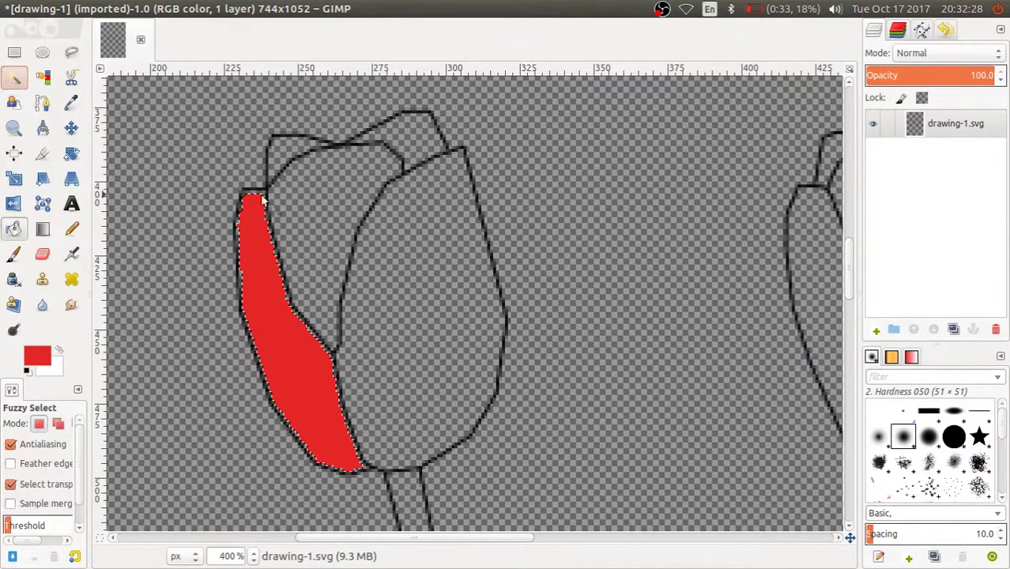
{"action": "left_click_drag", "start_coordinate": [264, 199], "coordinate": [225, 261]}
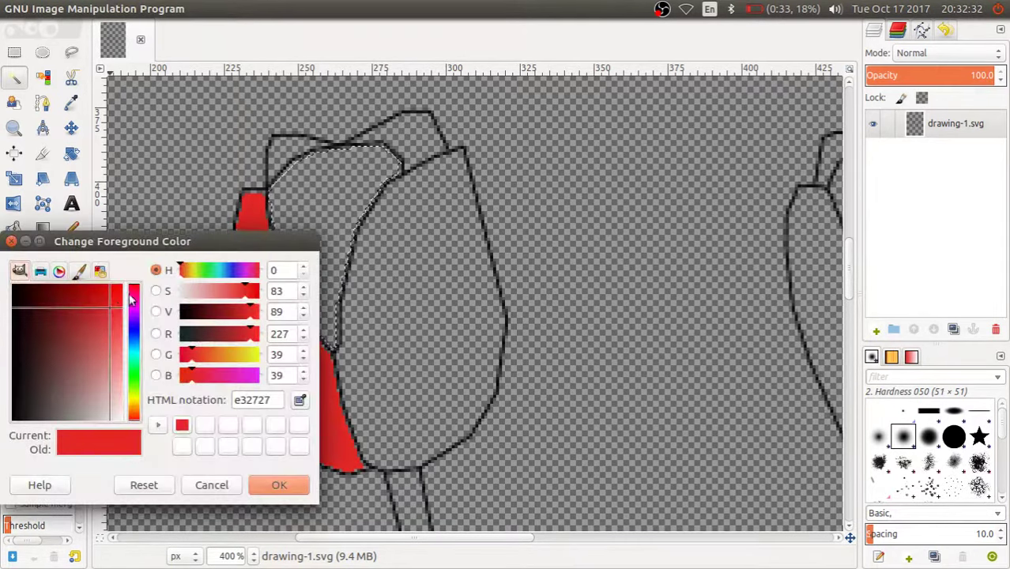
{"action": "left_click_drag", "start_coordinate": [112, 300], "coordinate": [98, 292]}
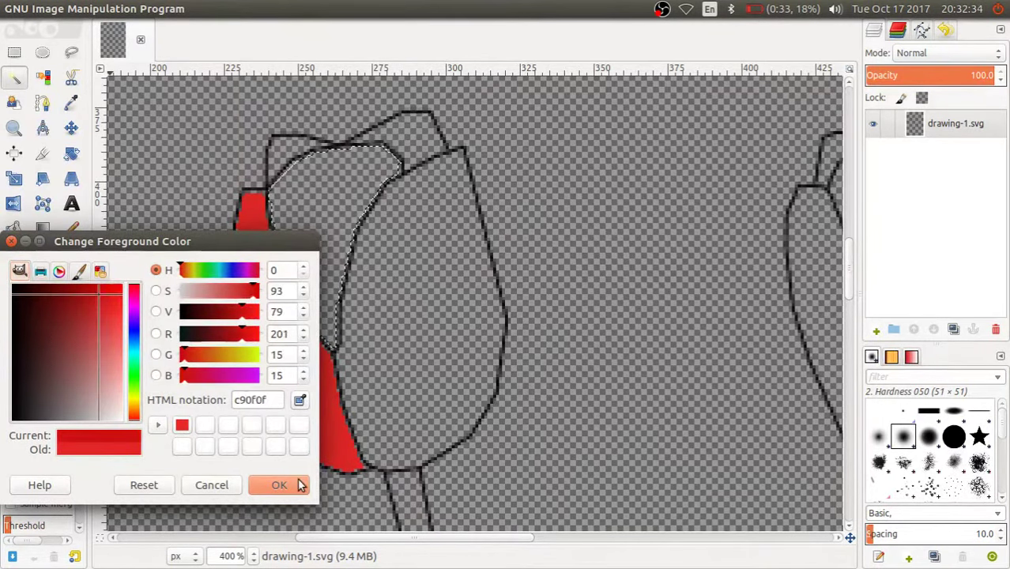
{"action": "key", "text": "Return"}
{"action": "left_click", "coordinate": [14, 228]}
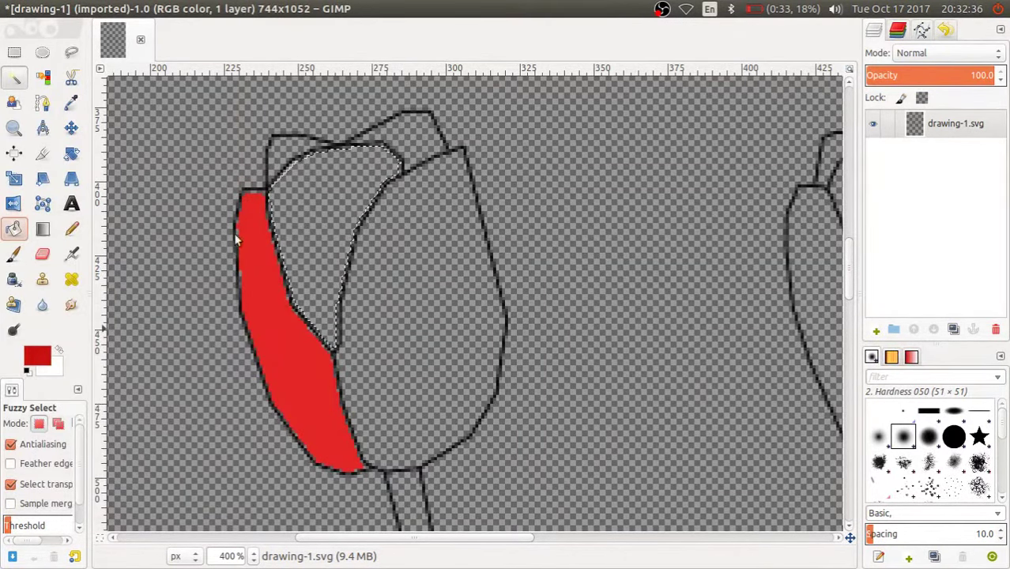
{"action": "left_click", "coordinate": [293, 210]}
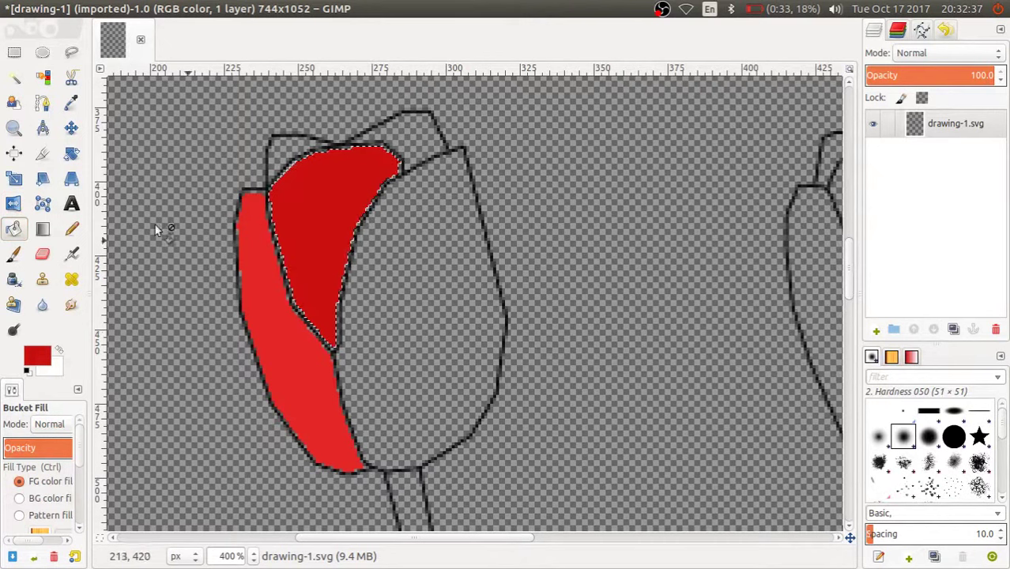
Fill the small top tip of the tulip with lighter red e02424.
{"action": "left_click", "coordinate": [14, 77]}
{"action": "left_click", "coordinate": [293, 146]}
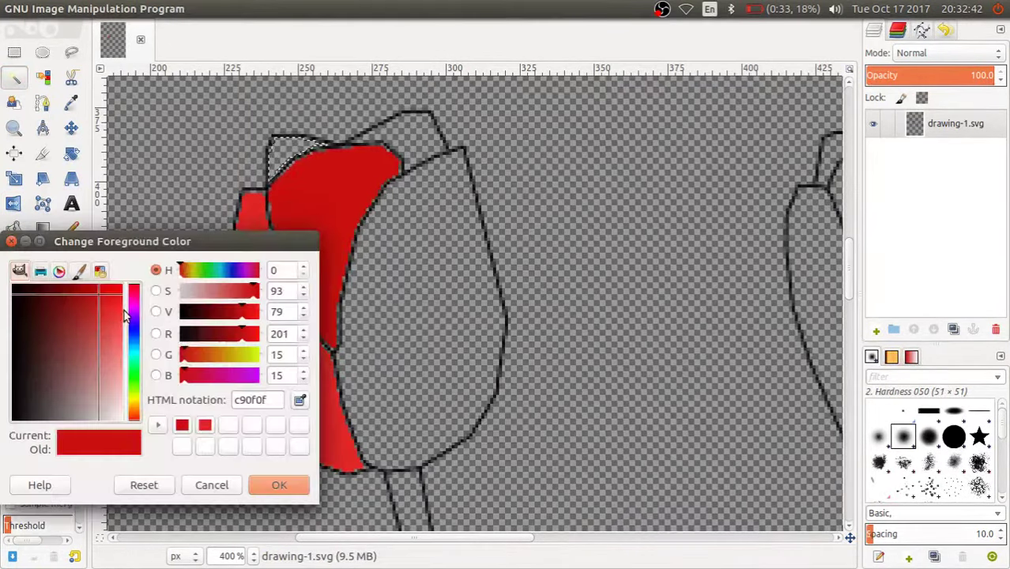
{"action": "left_click", "coordinate": [108, 304]}
{"action": "left_click", "coordinate": [278, 484]}
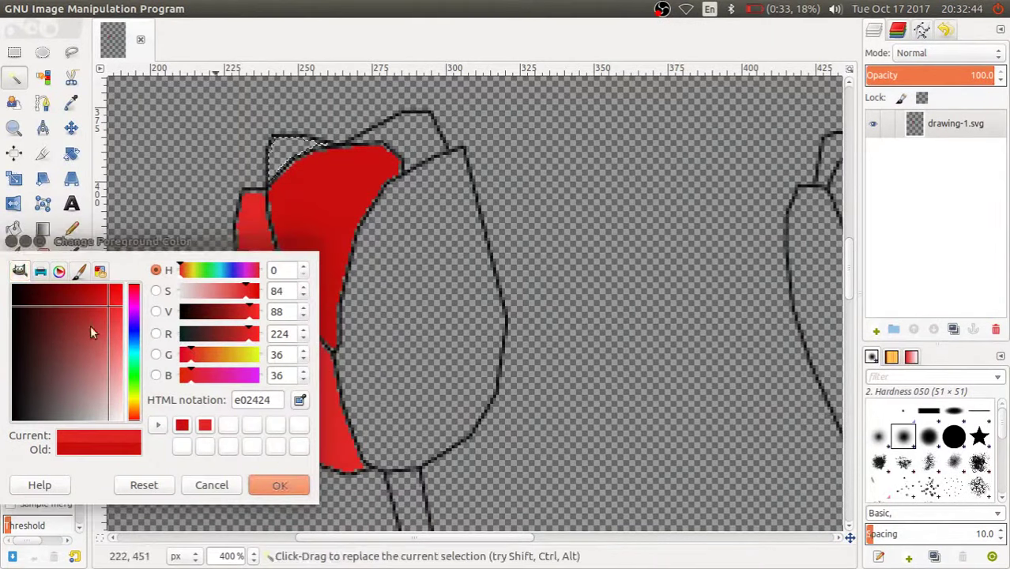
{"action": "left_click", "coordinate": [14, 228]}
{"action": "left_click", "coordinate": [288, 148]}
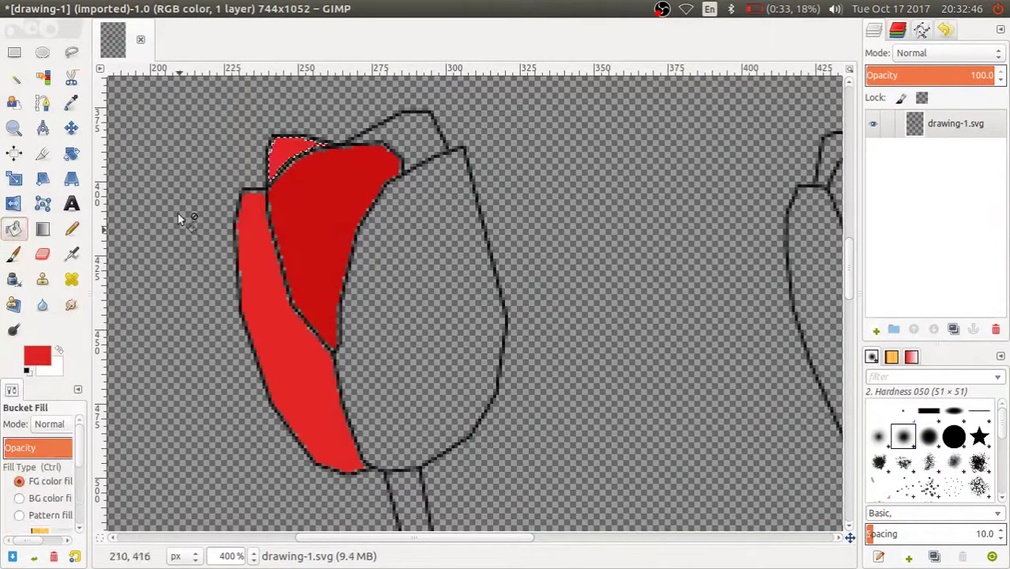
{"action": "left_click", "coordinate": [14, 76]}
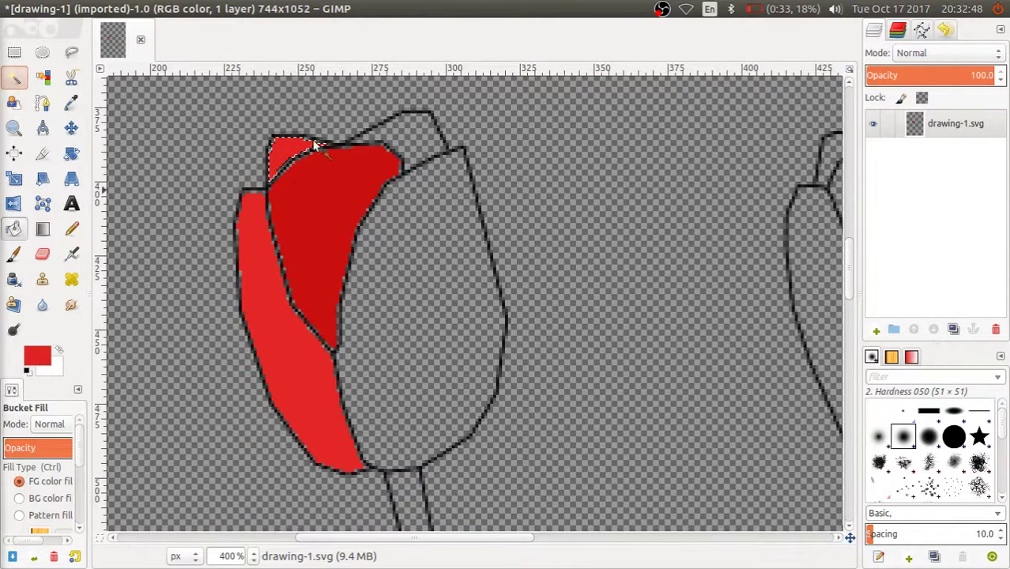
Fill the grey petal tip at the tulip top with red cd2b2b.
{"action": "left_click", "coordinate": [400, 134]}
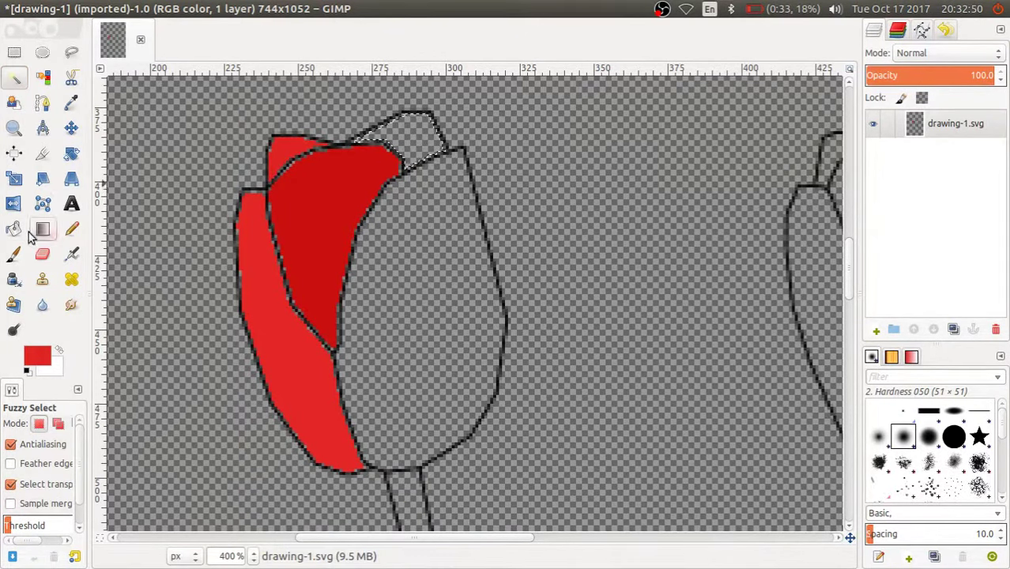
{"action": "left_click", "coordinate": [37, 355]}
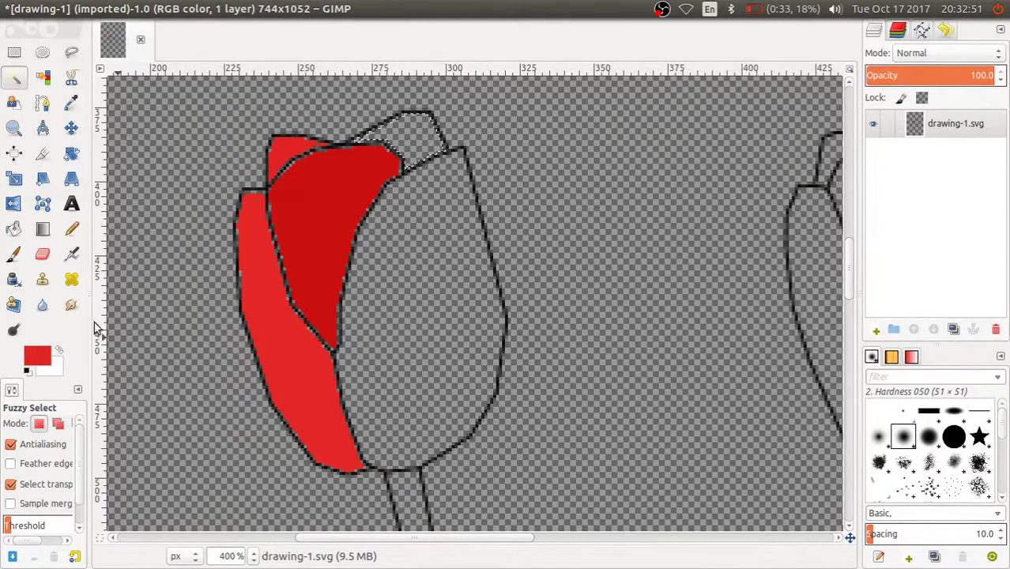
{"action": "left_click", "coordinate": [101, 316]}
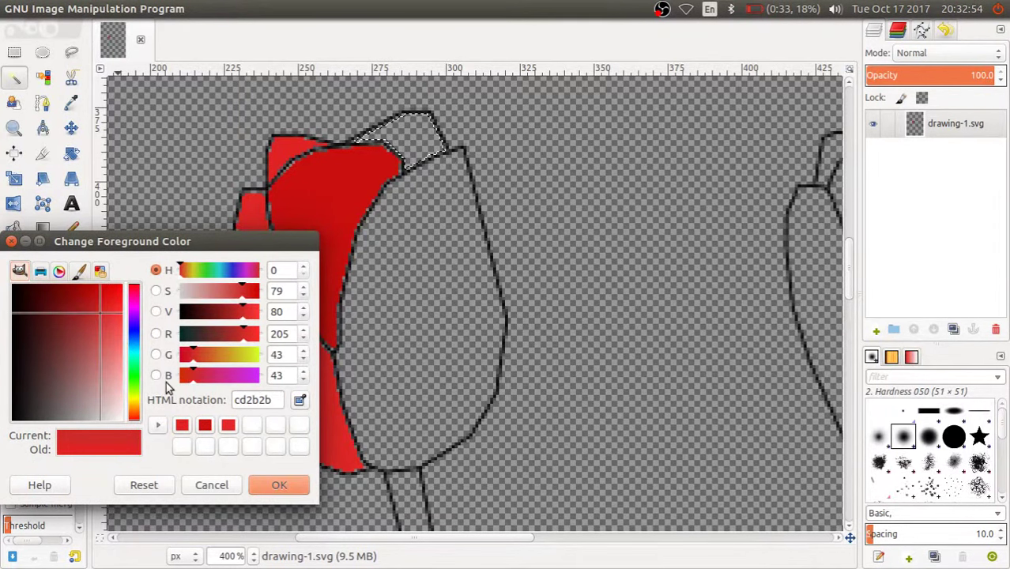
{"action": "left_click", "coordinate": [254, 484]}
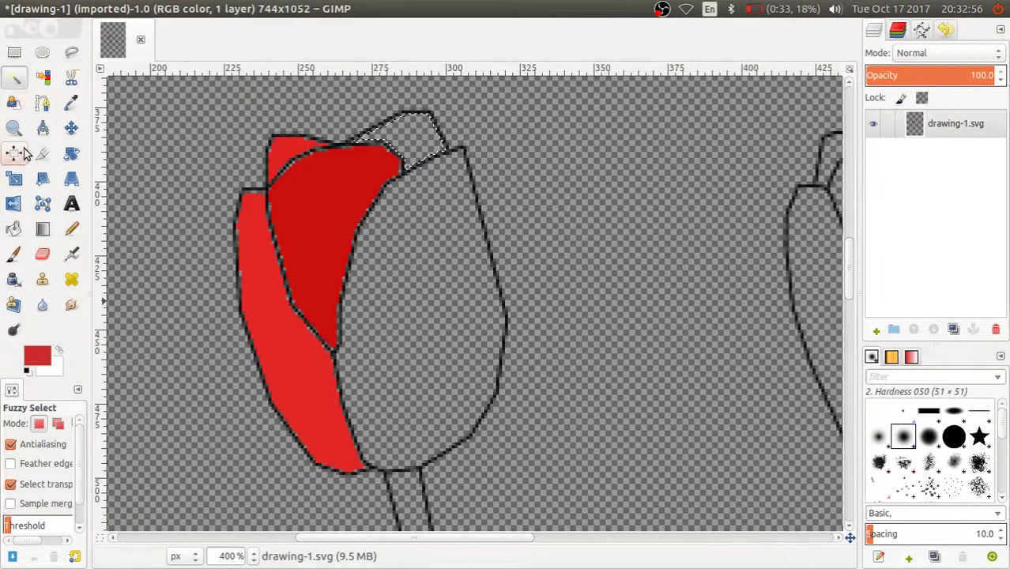
{"action": "left_click", "coordinate": [29, 229]}
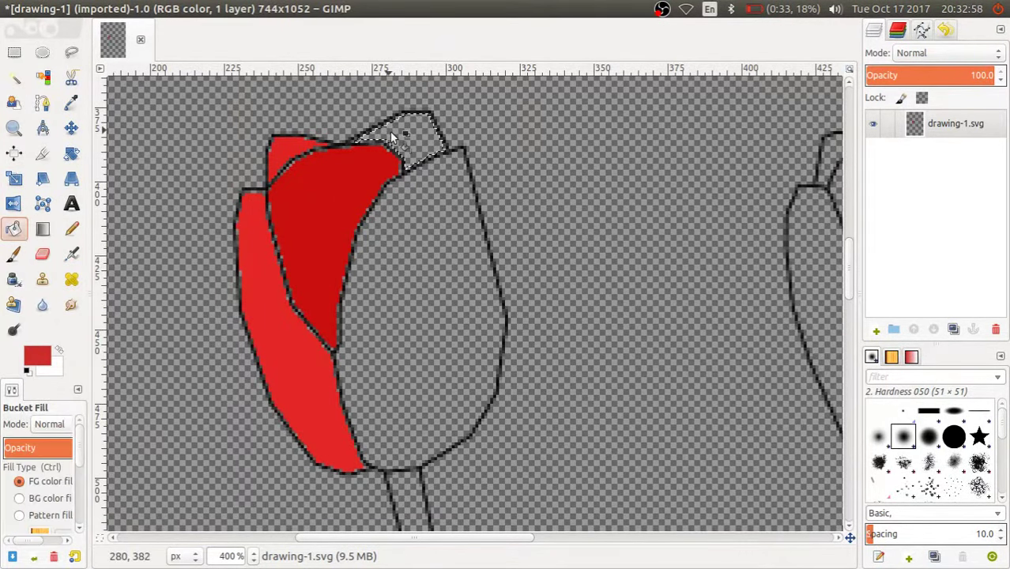
{"action": "left_click", "coordinate": [395, 135]}
Fill the left tulip's large front petal with lighter red e73b3b.
{"action": "left_click", "coordinate": [17, 75]}
{"action": "left_click", "coordinate": [426, 258]}
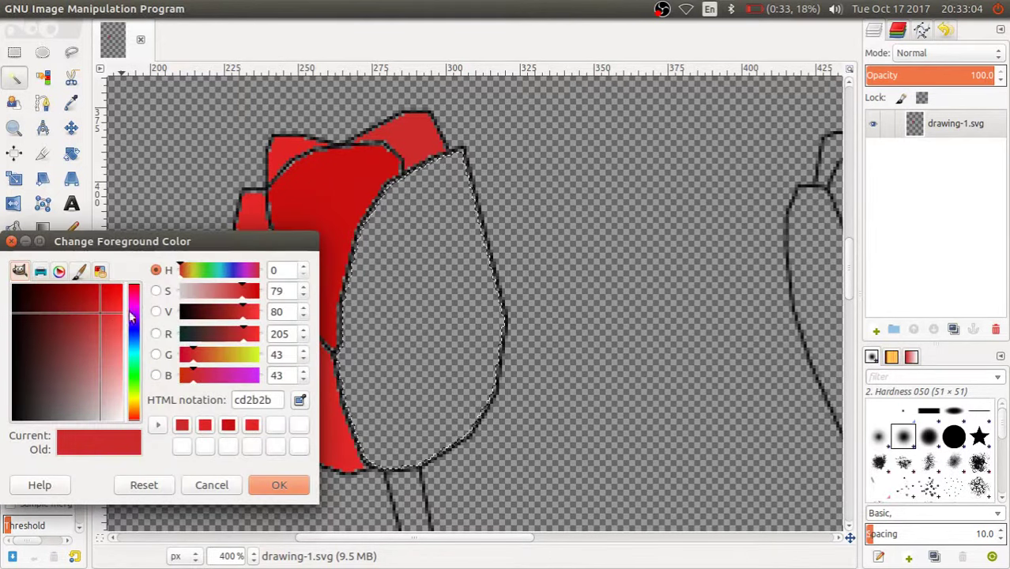
{"action": "left_click", "coordinate": [112, 320]}
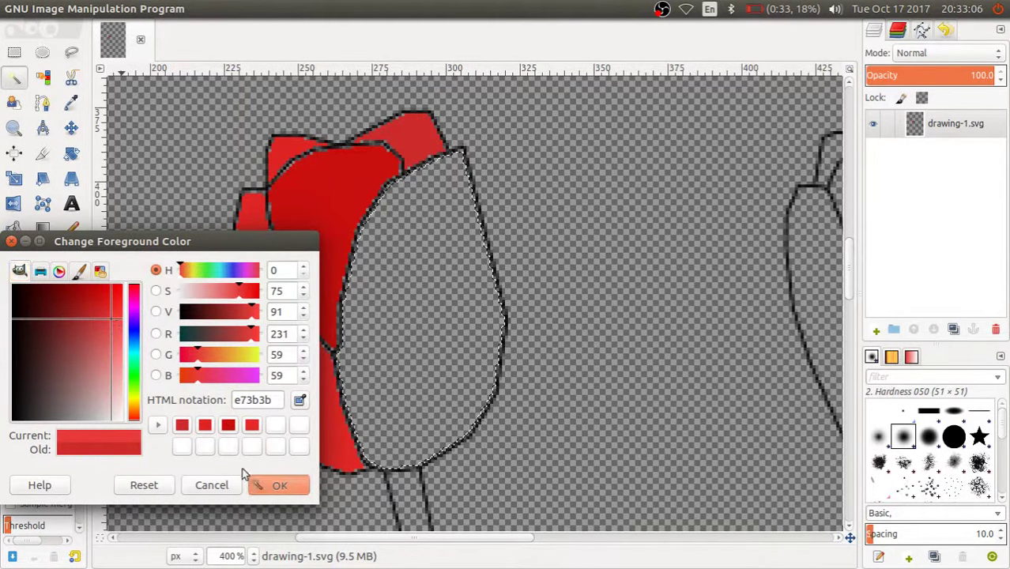
{"action": "key", "text": "Return"}
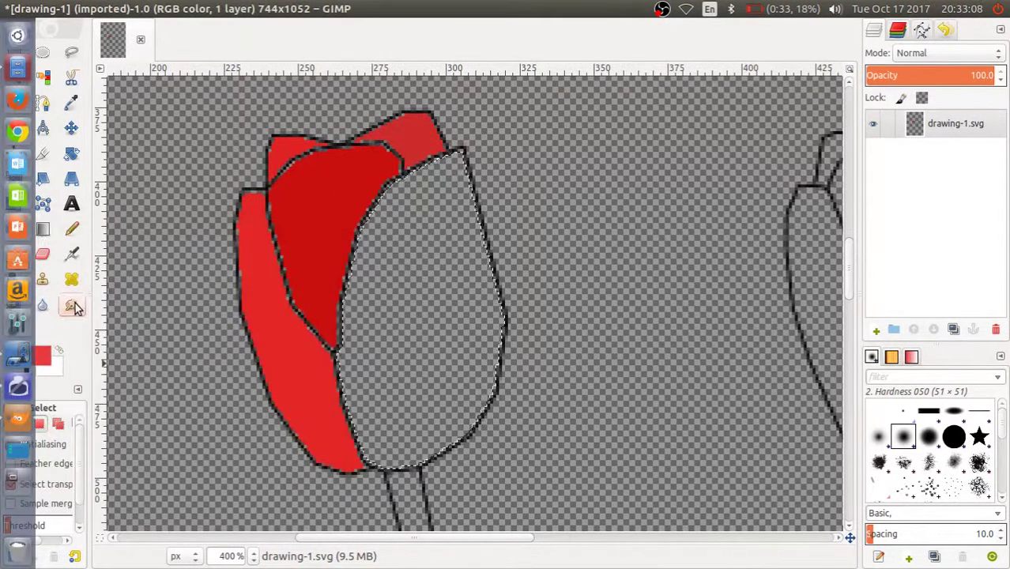
{"action": "left_click", "coordinate": [14, 228]}
{"action": "left_click", "coordinate": [380, 311]}
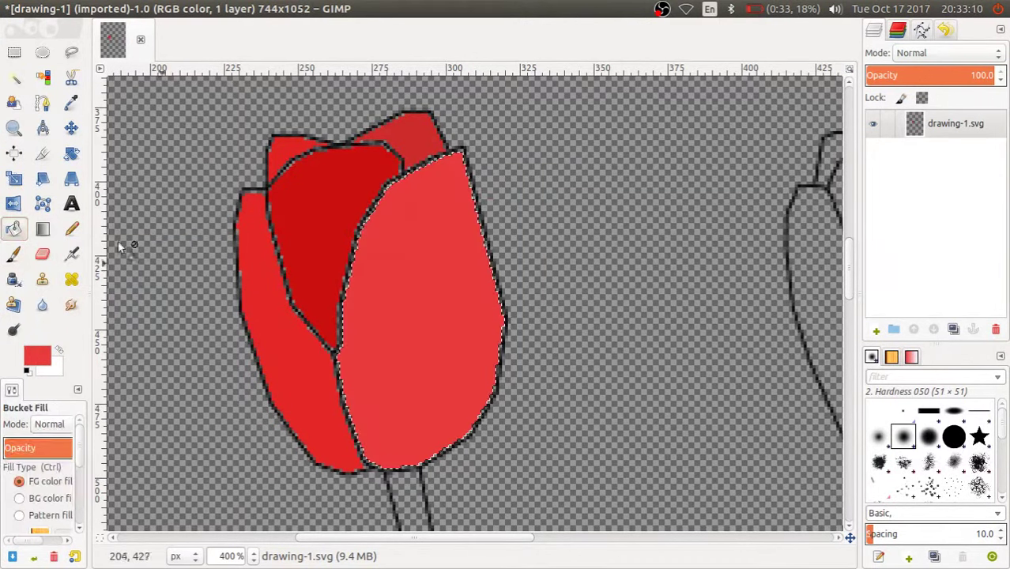
Select the dark back petal and set the foreground to dc2c2c from recent colours.
{"action": "left_click", "coordinate": [13, 77]}
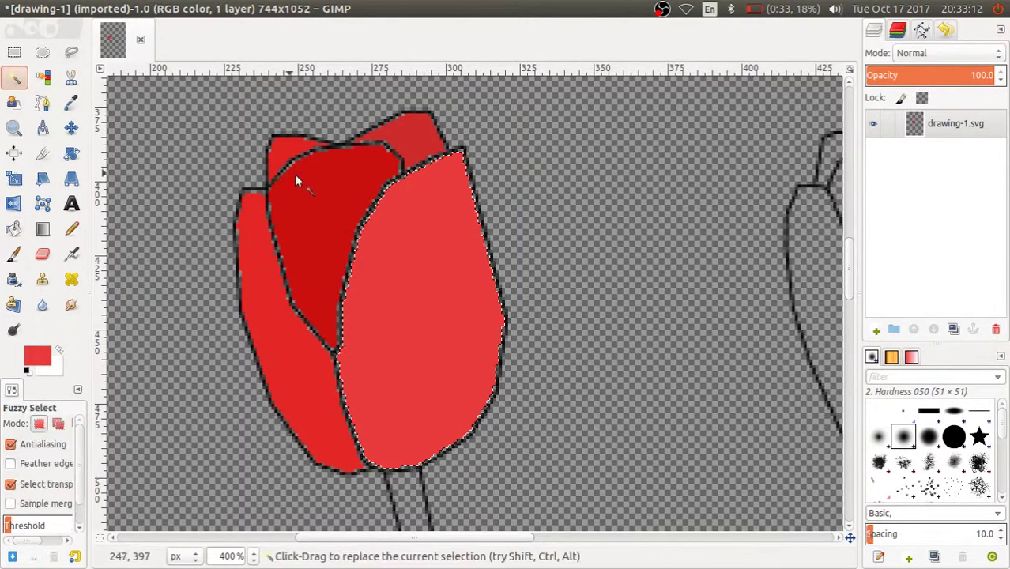
{"action": "left_click", "coordinate": [294, 175]}
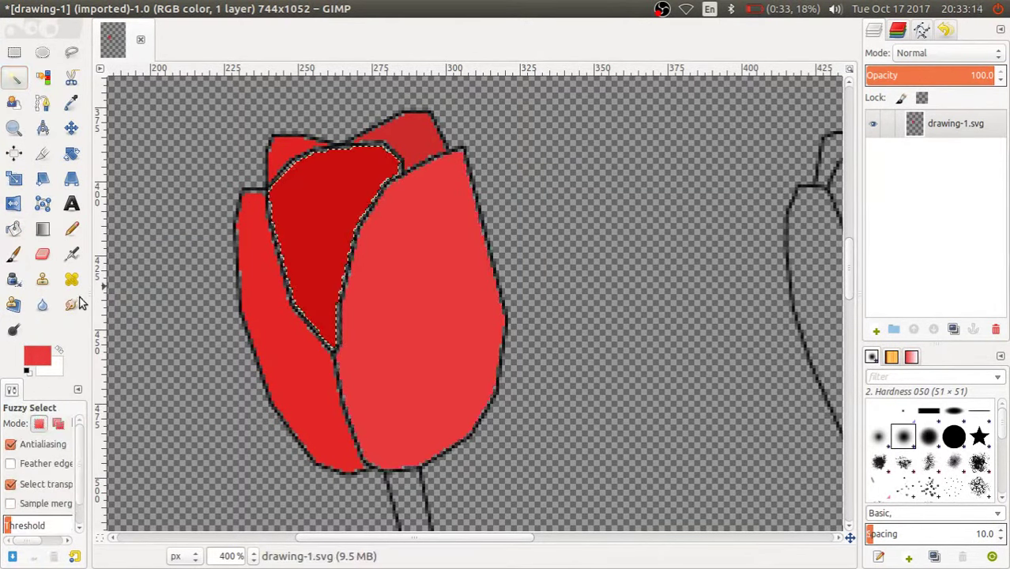
{"action": "left_click", "coordinate": [37, 356]}
{"action": "left_click", "coordinate": [251, 426]}
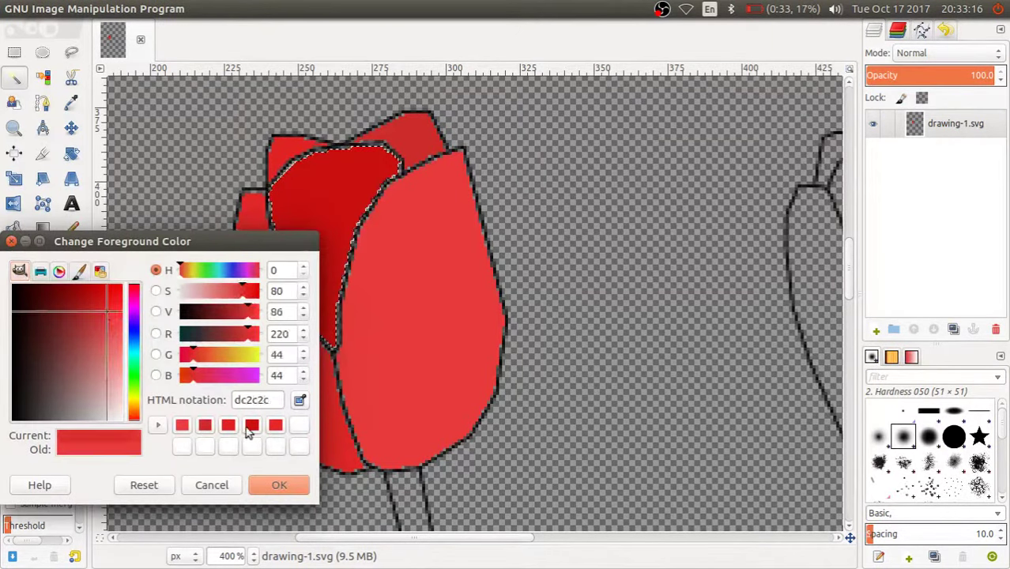
{"action": "left_click", "coordinate": [273, 483]}
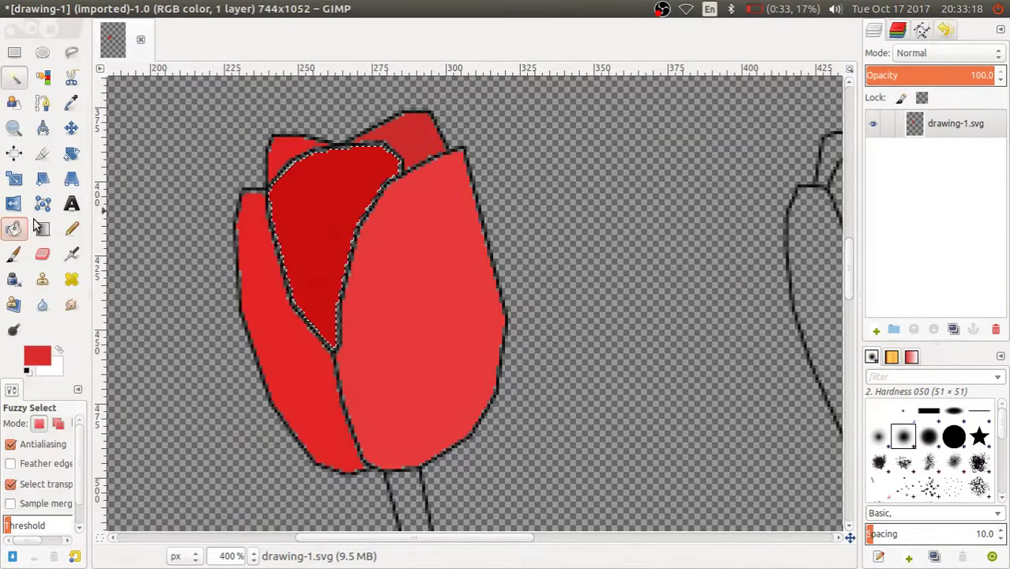
{"action": "left_click", "coordinate": [14, 228]}
Fill the selected back petal with red dc2c2c.
{"action": "left_click", "coordinate": [298, 189]}
{"action": "scroll", "coordinate": [442, 268], "scroll_direction": "down", "scroll_amount": 3}
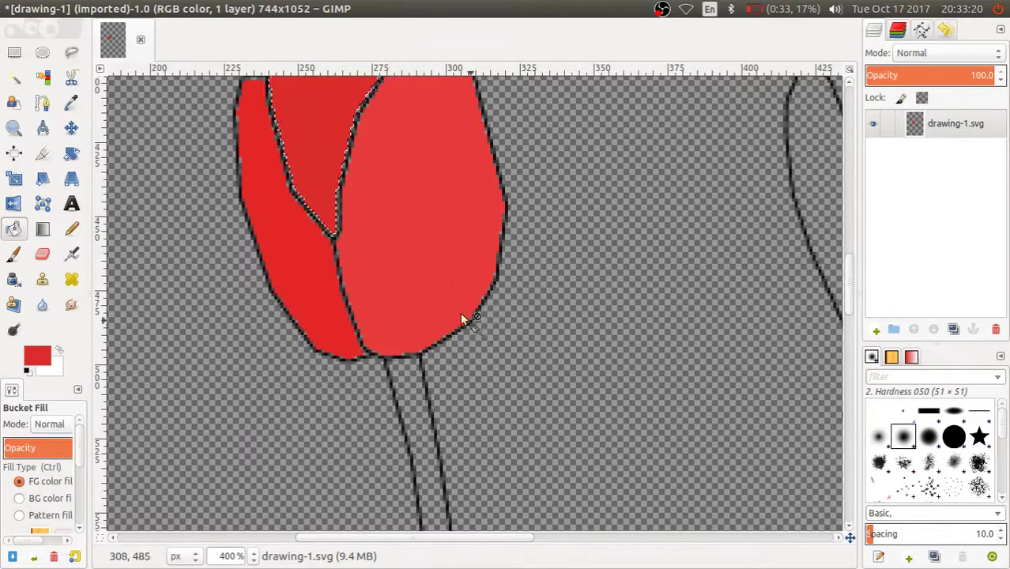
{"action": "scroll", "coordinate": [454, 306], "scroll_direction": "down", "scroll_amount": 3}
{"action": "scroll", "coordinate": [433, 284], "scroll_direction": "down", "scroll_amount": 1, "text": "ctrl"}
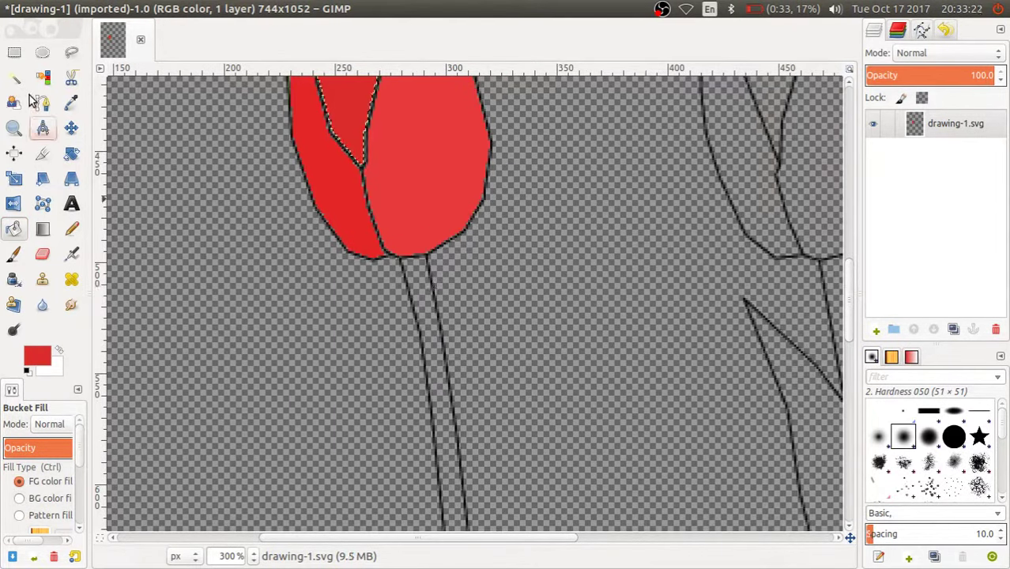
Fuzzy-select the first tulip's stem.
{"action": "left_click", "coordinate": [13, 76]}
{"action": "left_click", "coordinate": [420, 273]}
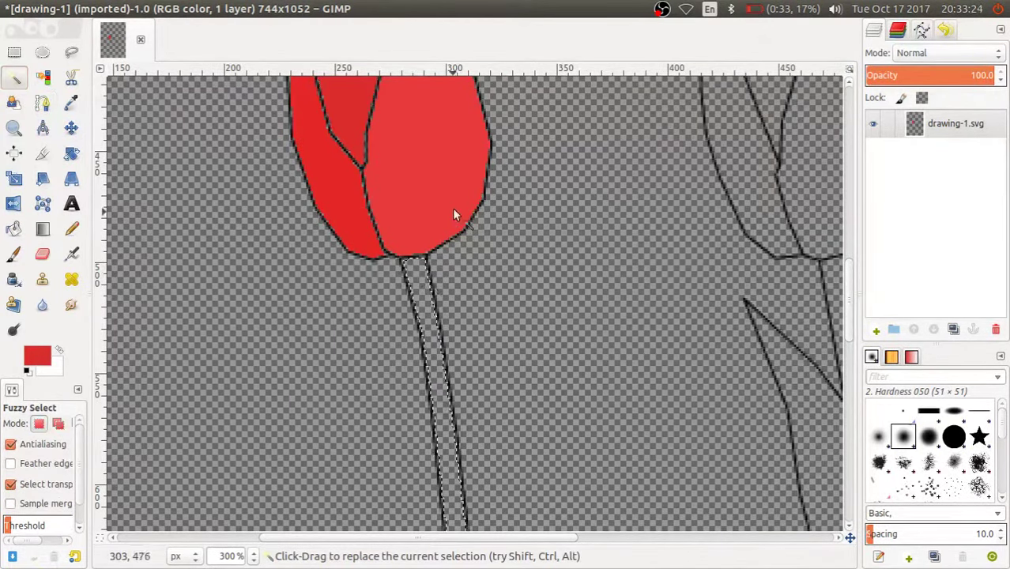
{"action": "scroll", "coordinate": [452, 198], "scroll_direction": "down", "scroll_amount": 3}
{"action": "scroll", "coordinate": [451, 187], "scroll_direction": "down", "scroll_amount": 2, "text": "ctrl"}
{"action": "left_click_drag", "start_coordinate": [453, 173], "coordinate": [334, 242]}
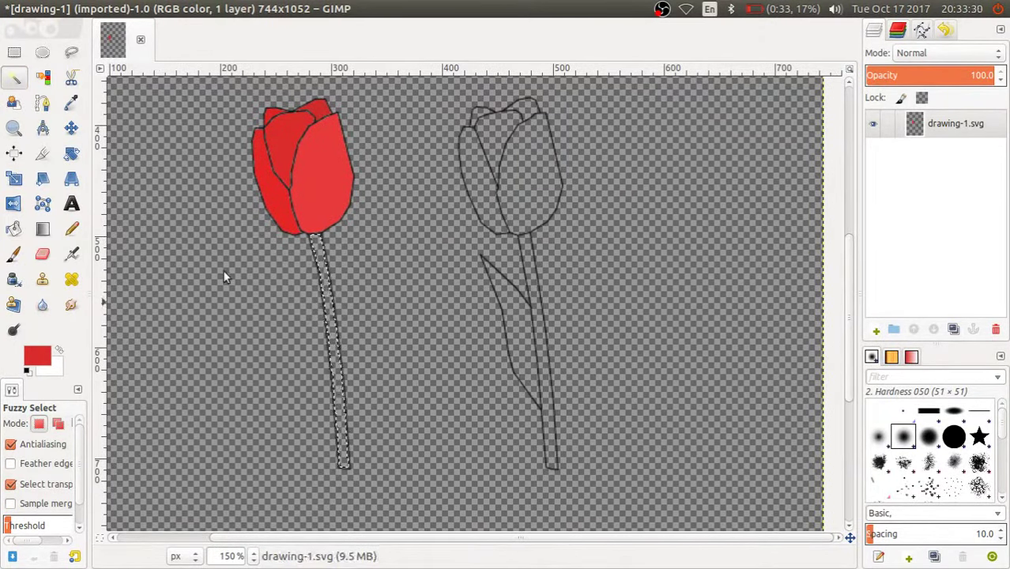
Fill the stem with green 20ba39.
{"action": "left_click", "coordinate": [37, 355]}
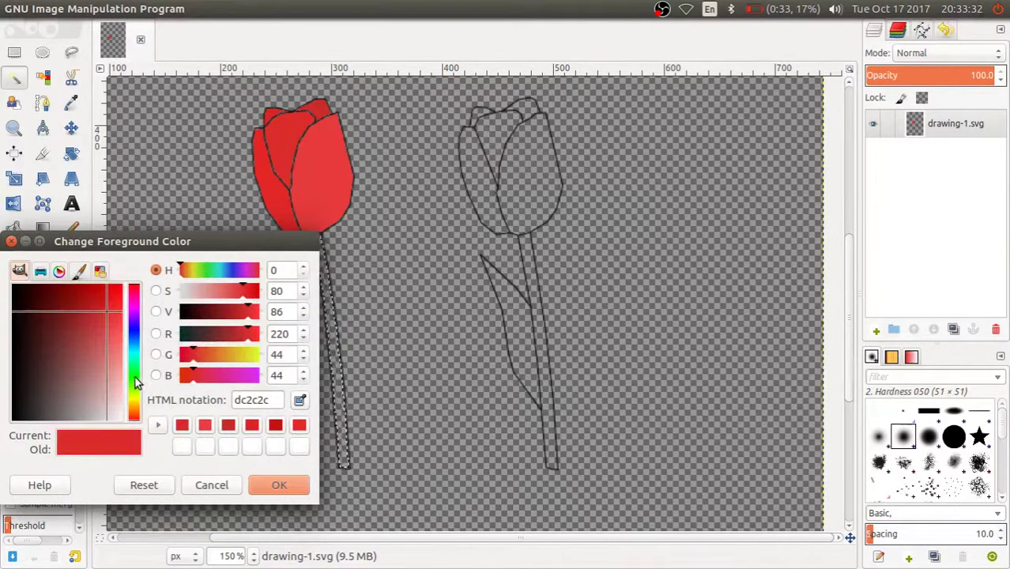
{"action": "left_click_drag", "start_coordinate": [136, 383], "coordinate": [136, 376]}
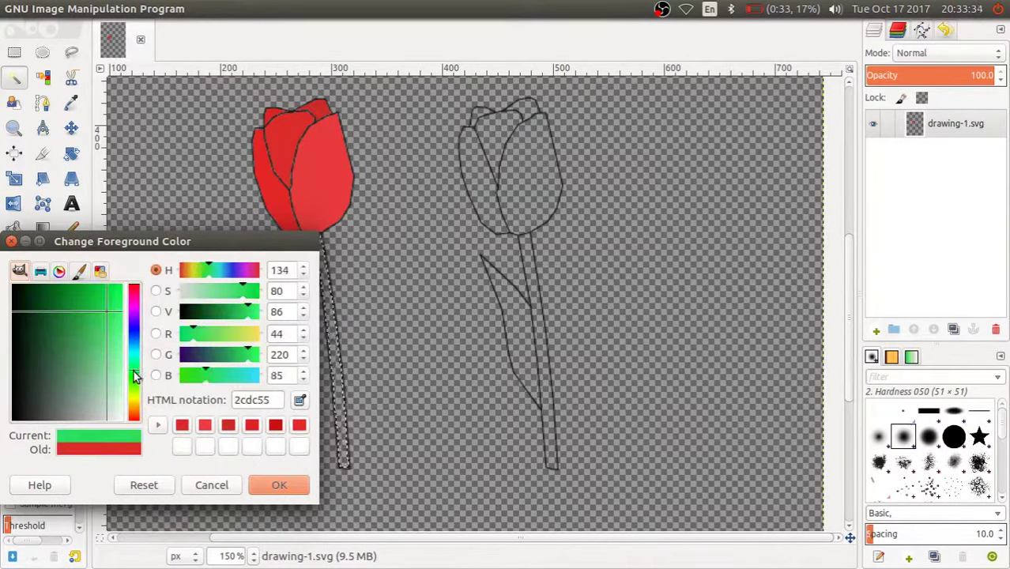
{"action": "left_click", "coordinate": [92, 308]}
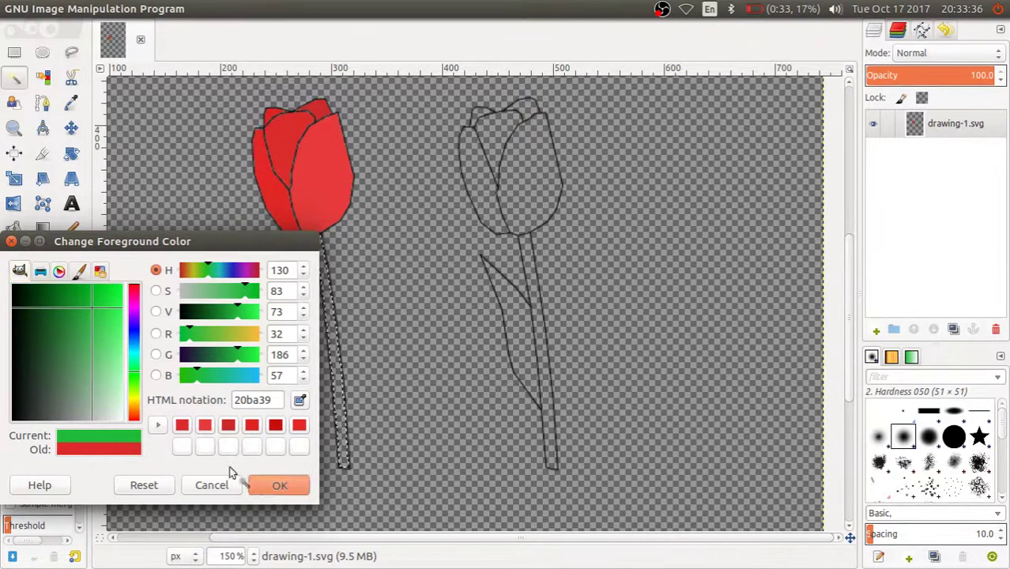
{"action": "left_click", "coordinate": [253, 488]}
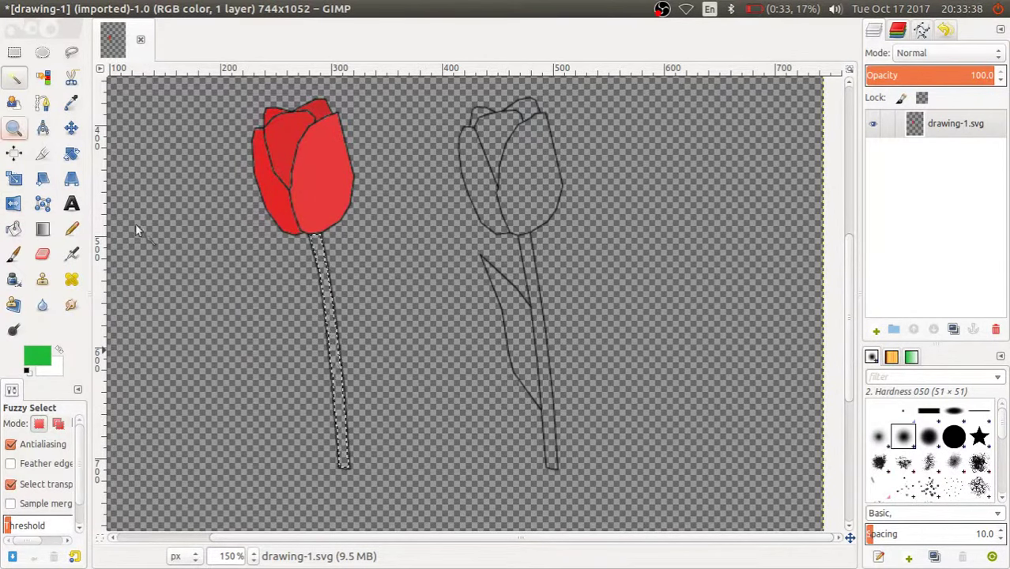
{"action": "left_click", "coordinate": [330, 323]}
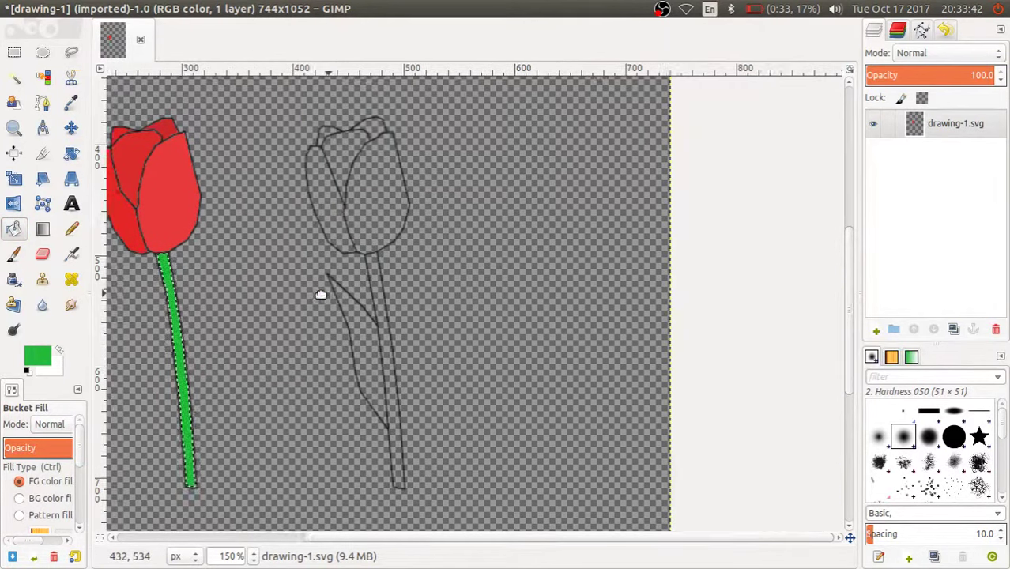
{"action": "left_click_drag", "start_coordinate": [479, 278], "coordinate": [314, 298]}
Fill the second tulip's left petal with magenta.
{"action": "key", "text": "u"}
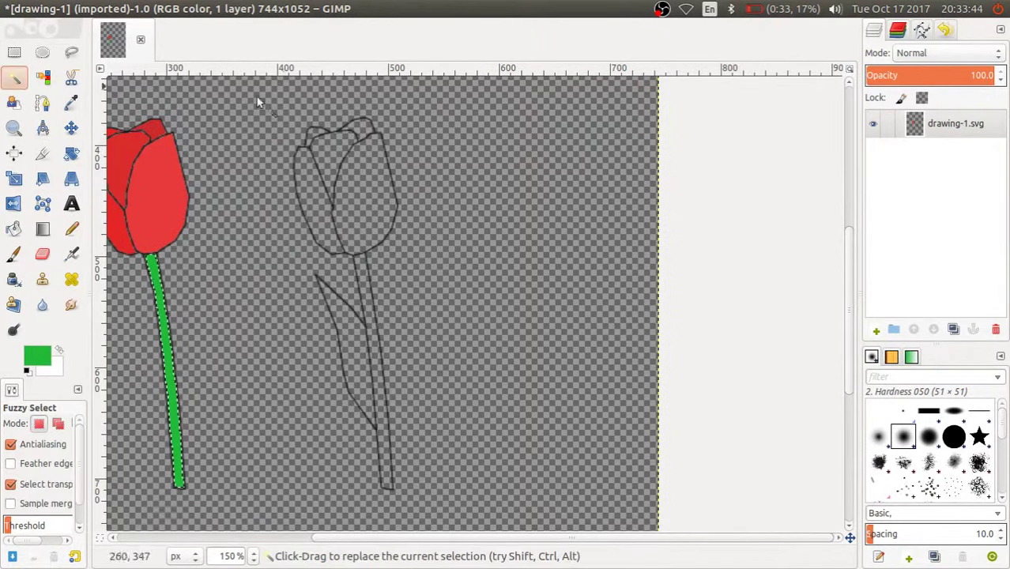
{"action": "left_click", "coordinate": [302, 178]}
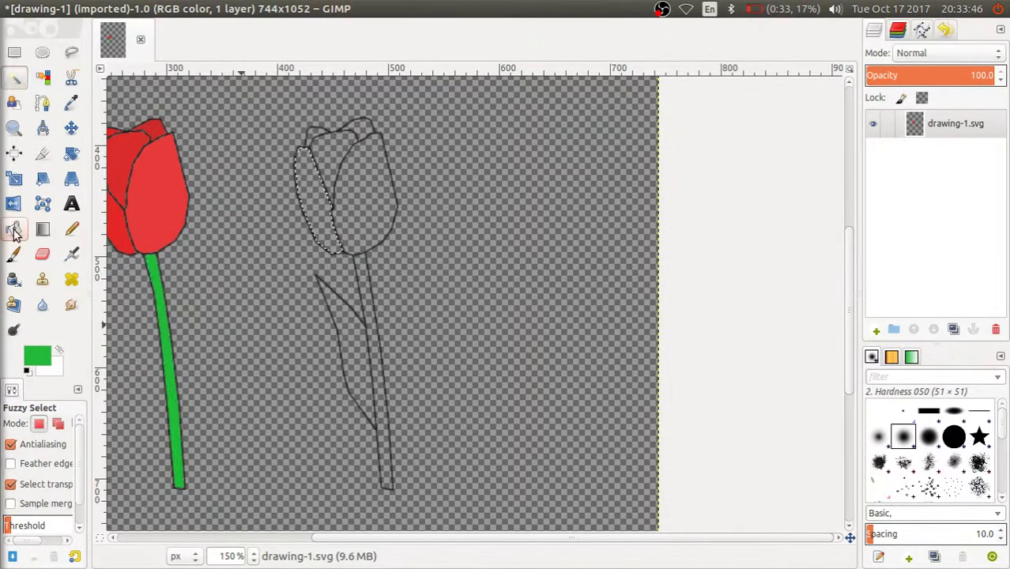
{"action": "left_click", "coordinate": [32, 362]}
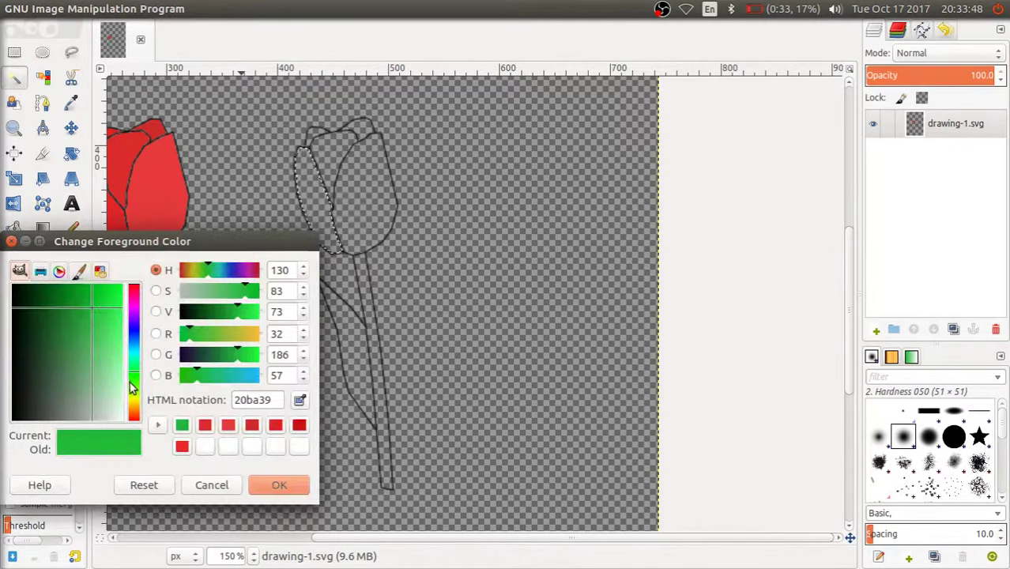
{"action": "left_click", "coordinate": [135, 417]}
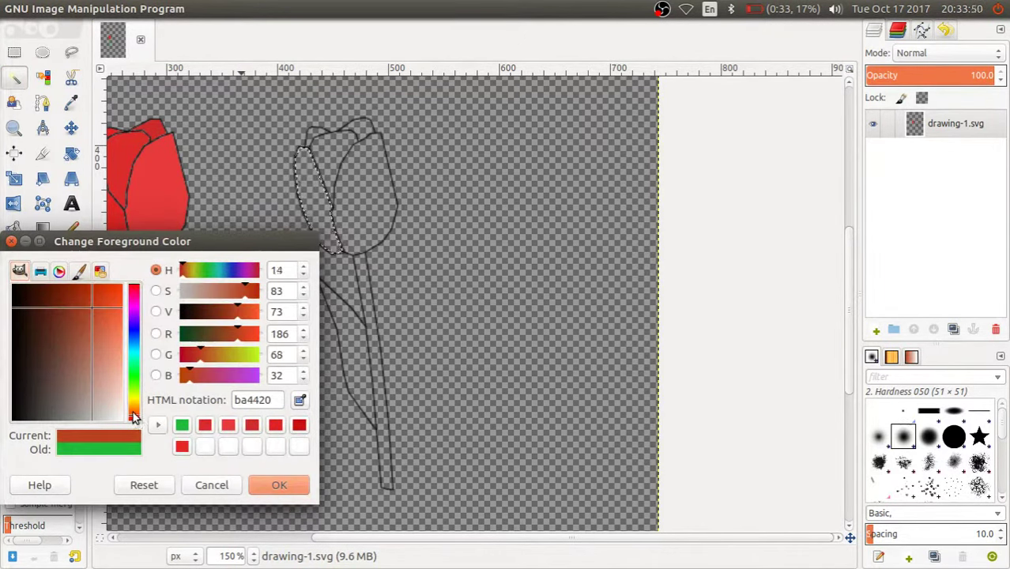
{"action": "left_click_drag", "start_coordinate": [135, 418], "coordinate": [134, 414]}
{"action": "left_click", "coordinate": [109, 301]}
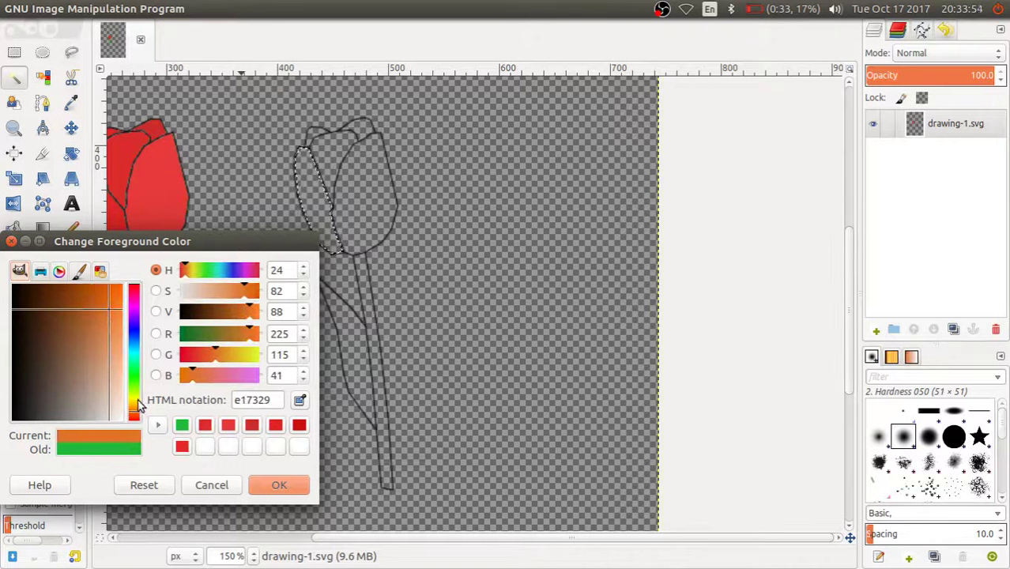
{"action": "left_click_drag", "start_coordinate": [136, 324], "coordinate": [133, 301]}
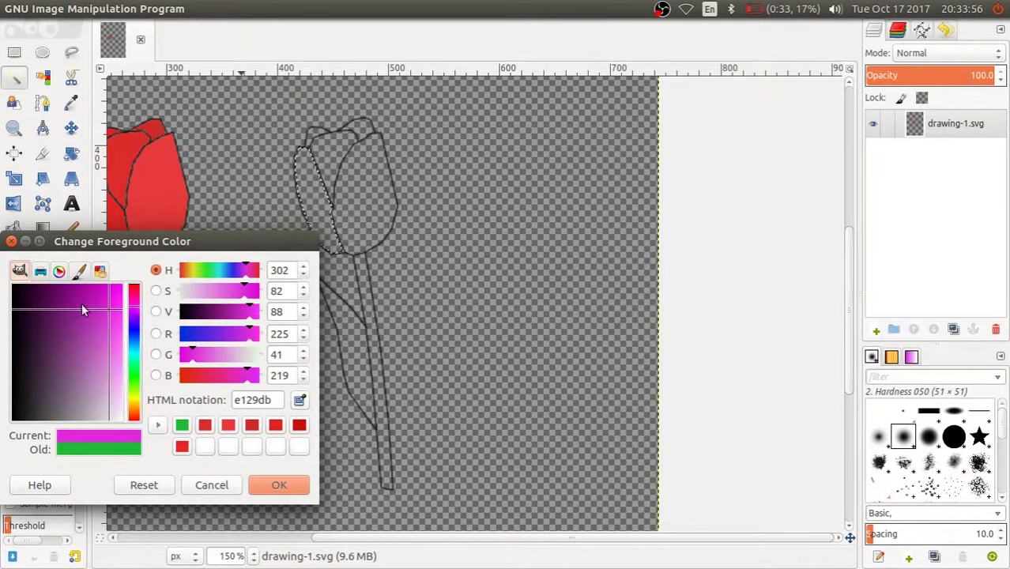
{"action": "left_click", "coordinate": [110, 302]}
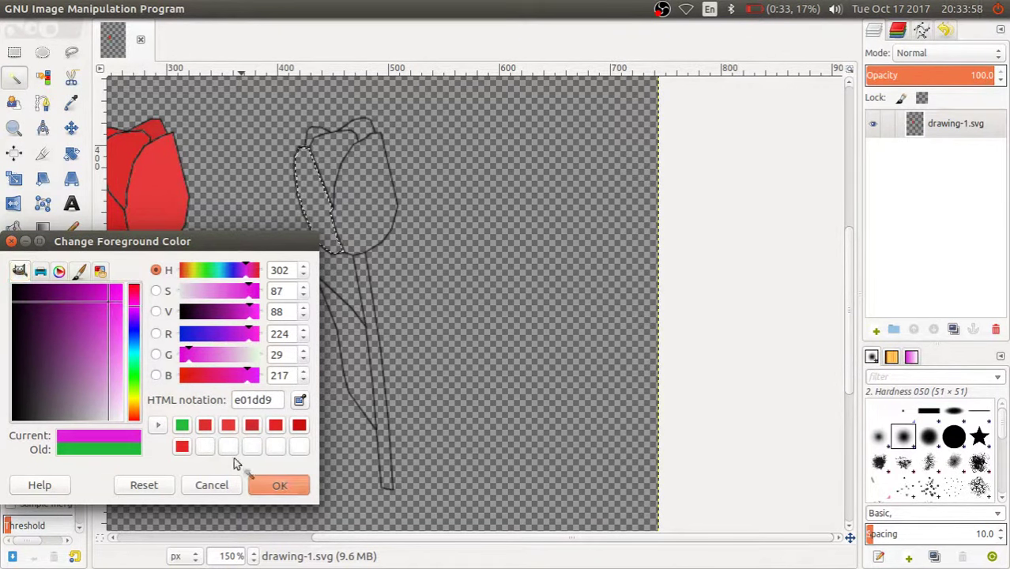
{"action": "left_click", "coordinate": [278, 484]}
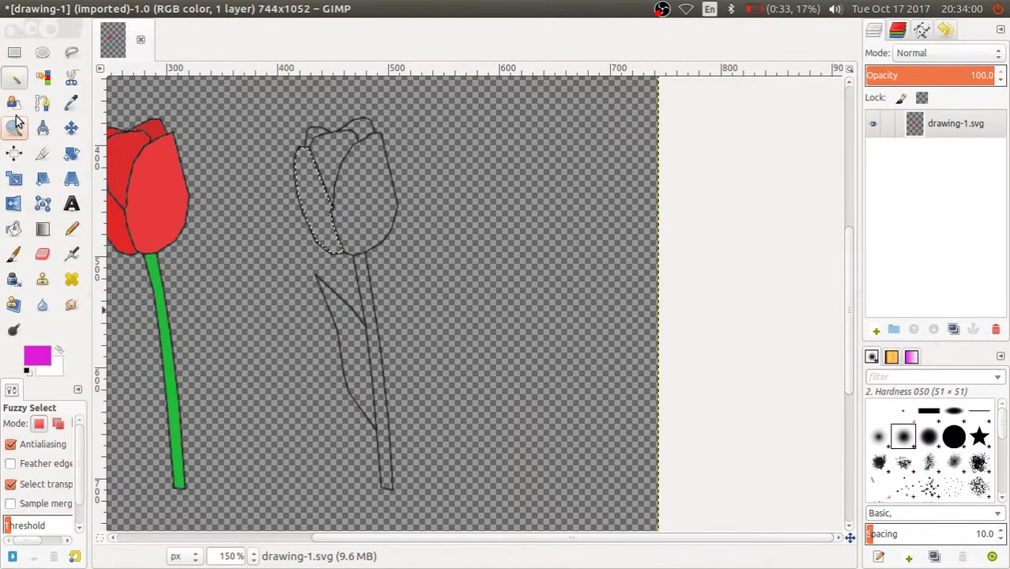
{"action": "left_click", "coordinate": [13, 228]}
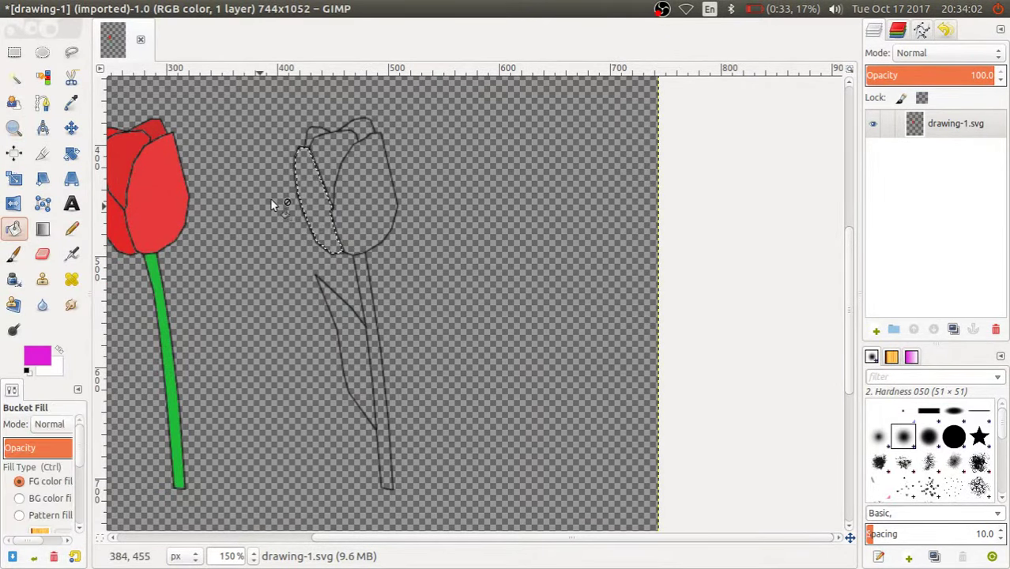
{"action": "left_click", "coordinate": [314, 199]}
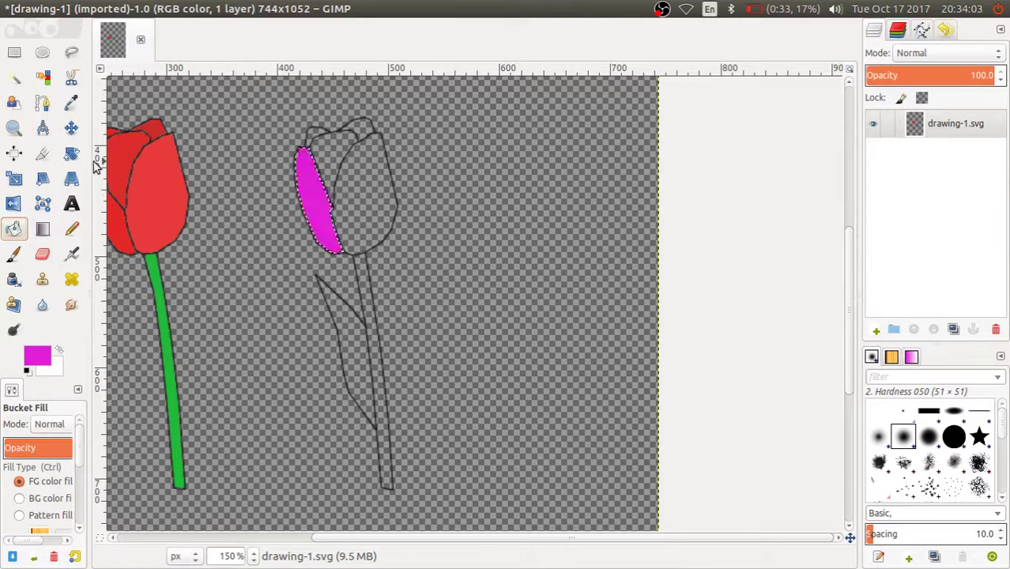
Fill the second tulip's upper petal with lighter magenta e82be1.
{"action": "left_click", "coordinate": [13, 76]}
{"action": "left_click_drag", "start_coordinate": [332, 144], "coordinate": [38, 338]}
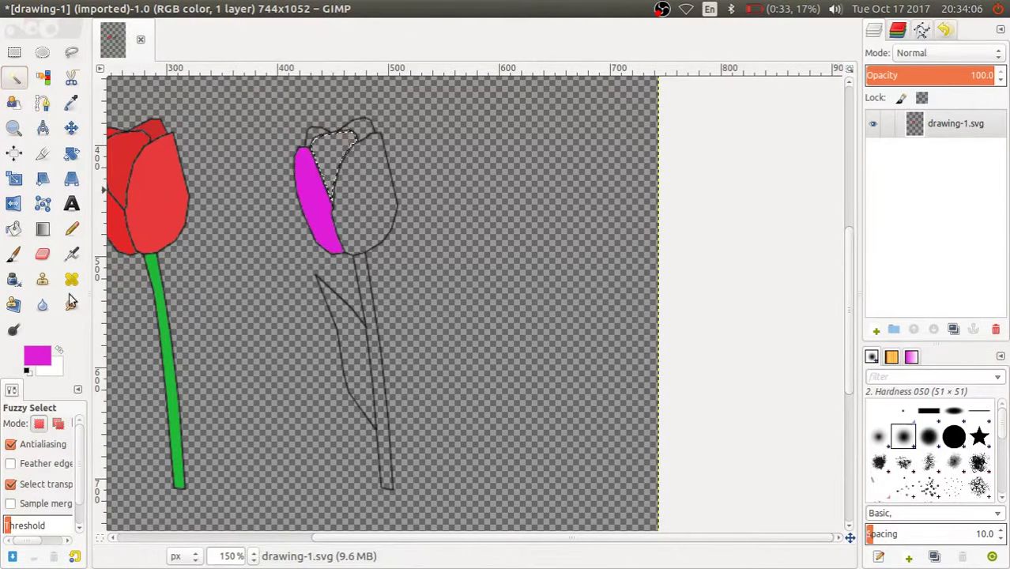
{"action": "left_click", "coordinate": [37, 356]}
{"action": "left_click_drag", "start_coordinate": [110, 310], "coordinate": [115, 322]}
{"action": "left_click", "coordinate": [254, 491]}
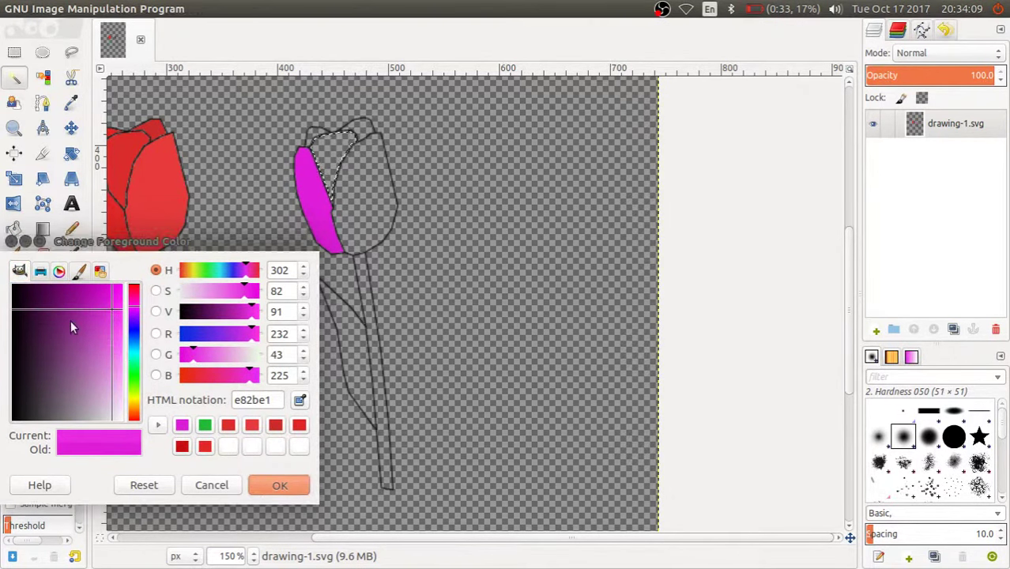
{"action": "left_click", "coordinate": [14, 254]}
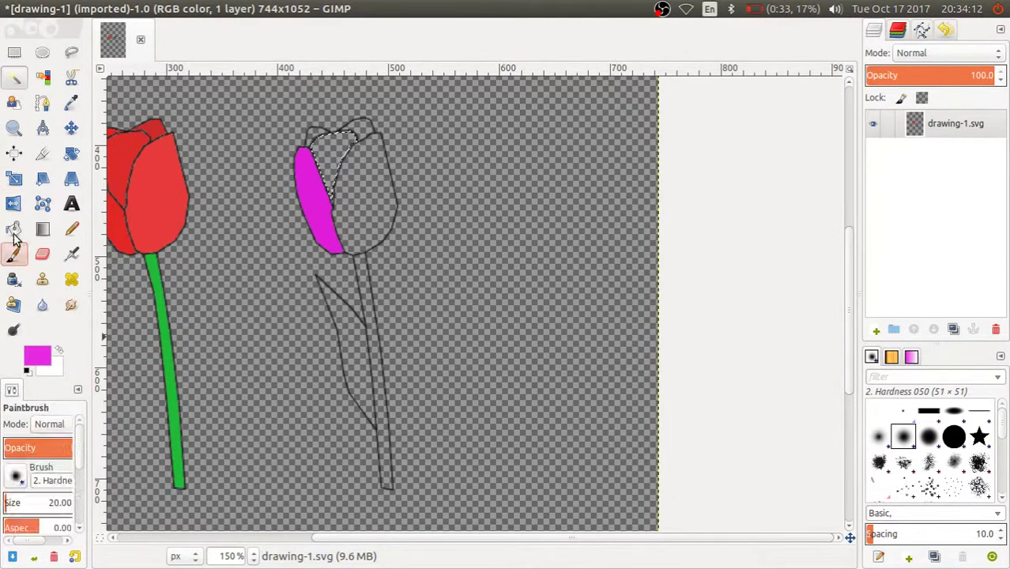
{"action": "left_click", "coordinate": [14, 228]}
{"action": "left_click", "coordinate": [338, 154]}
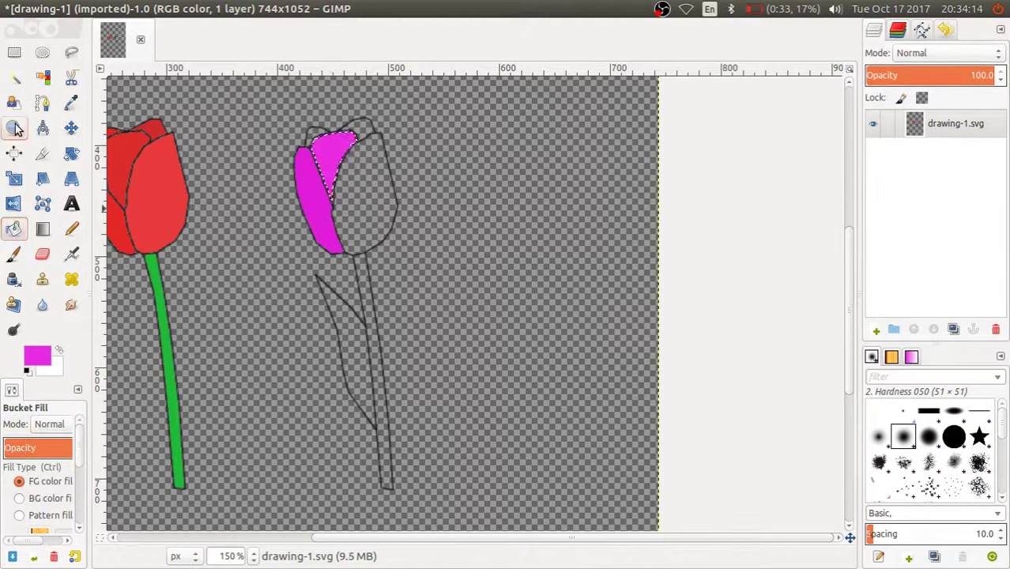
Select the unfilled right petal and set the foreground to lighter magenta f639ef.
{"action": "left_click", "coordinate": [13, 78]}
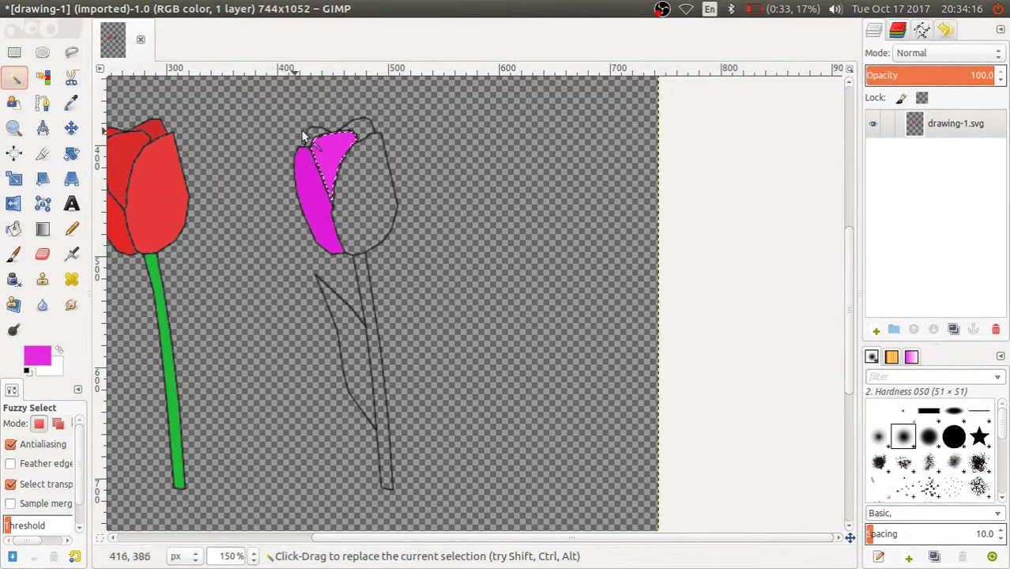
{"action": "left_click", "coordinate": [362, 188]}
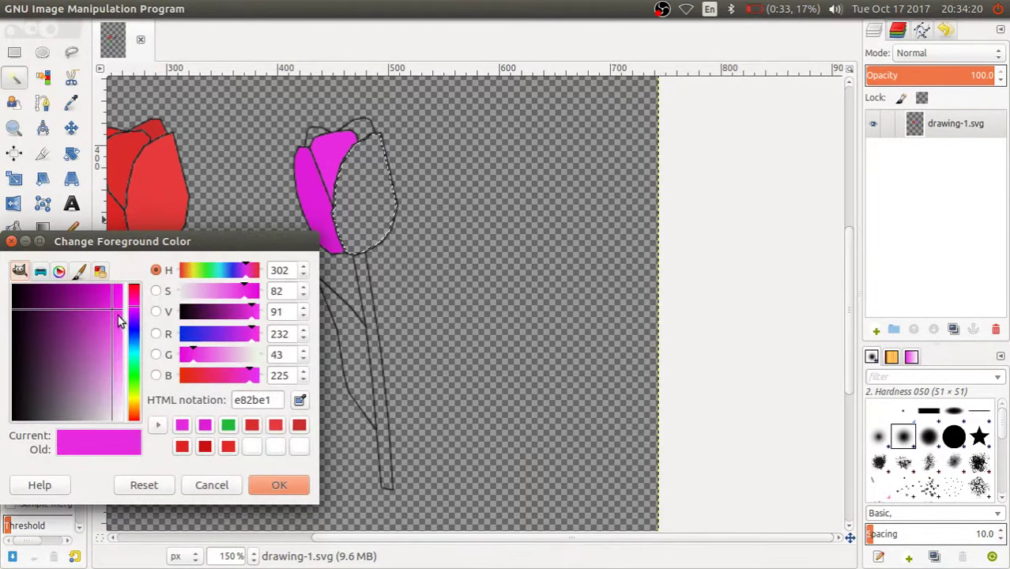
{"action": "left_click", "coordinate": [118, 315]}
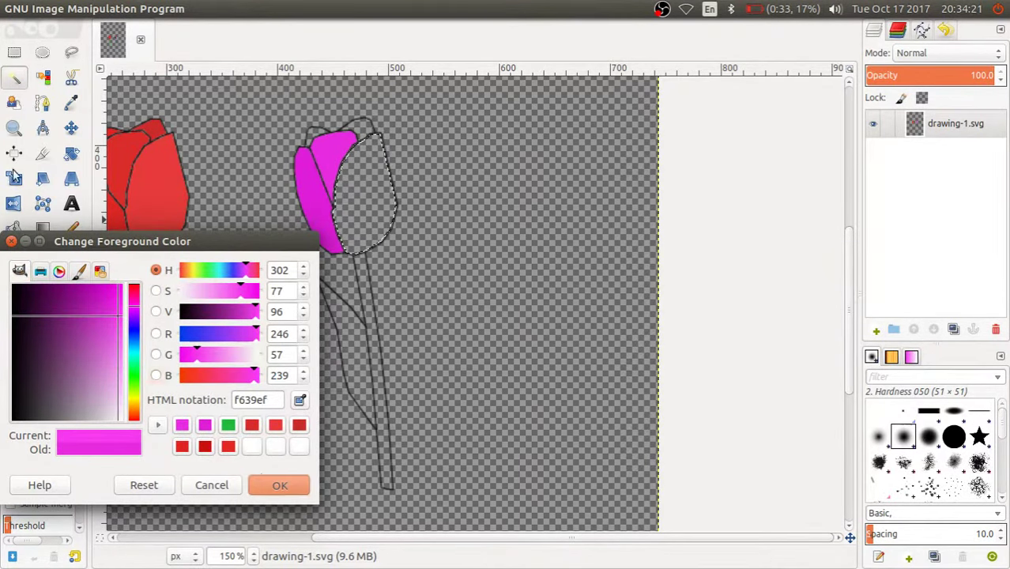
{"action": "key", "text": "Return"}
{"action": "left_click", "coordinate": [13, 229]}
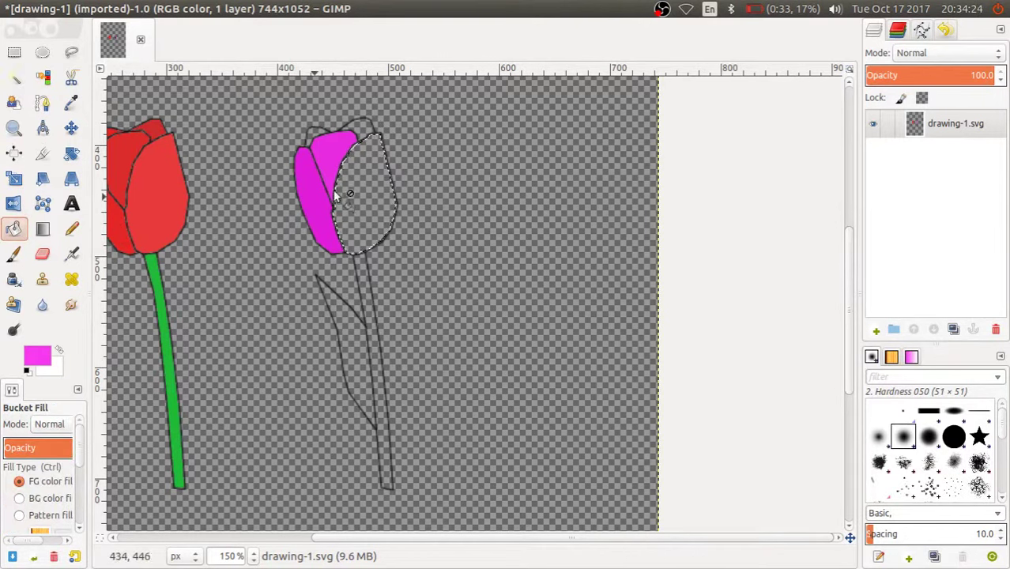
Fill the selected right petal with pink f639ef.
{"action": "left_click", "coordinate": [357, 189]}
{"action": "scroll", "coordinate": [324, 150], "scroll_direction": "down", "scroll_amount": 1, "text": "ctrl"}
{"action": "scroll", "coordinate": [328, 204], "scroll_direction": "up", "scroll_amount": 1, "text": "ctrl"}
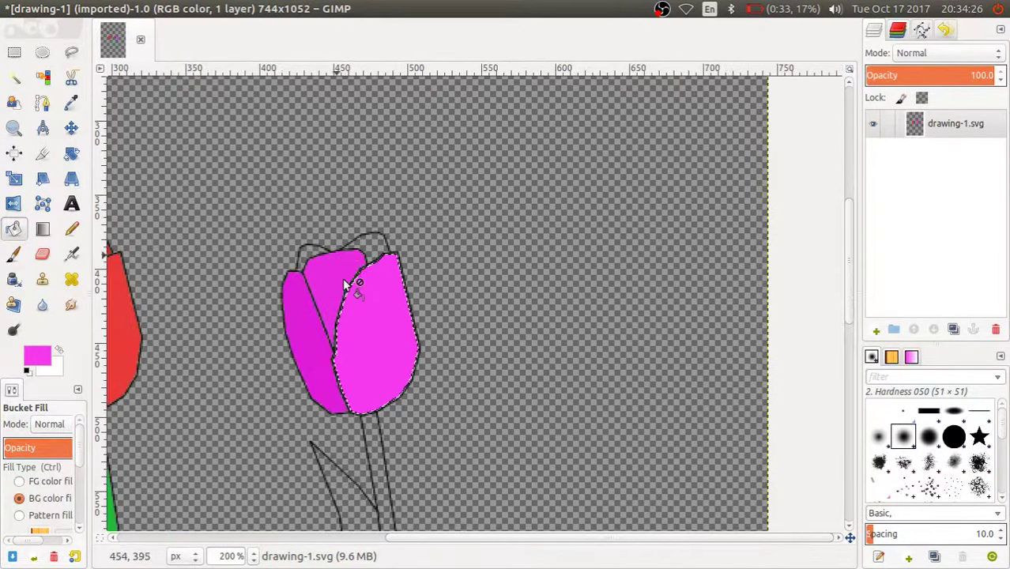
{"action": "scroll", "coordinate": [347, 286], "scroll_direction": "up", "scroll_amount": 1, "text": "ctrl"}
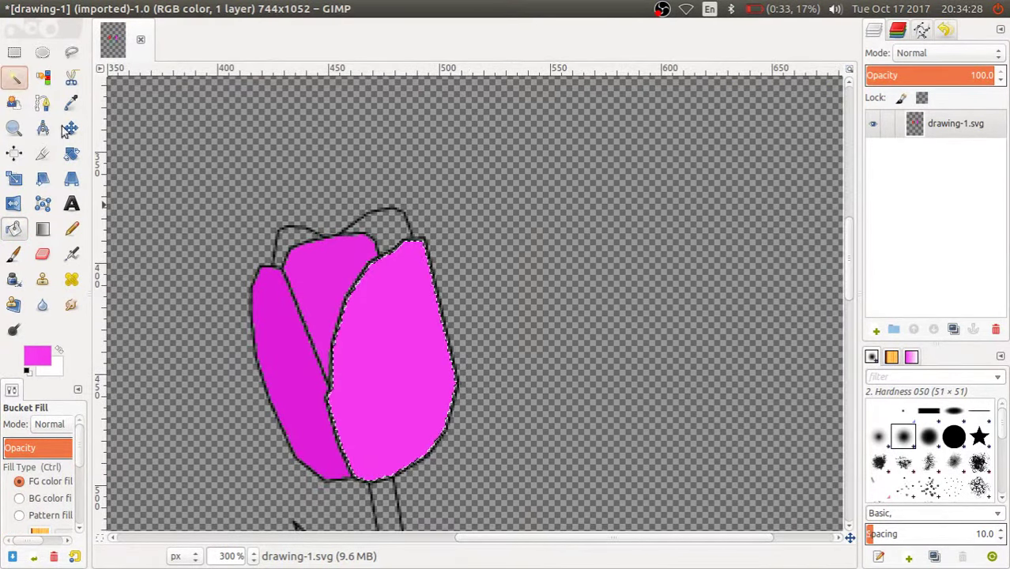
Select the small empty area at the tulip's top-left and set a darker magenta.
{"action": "left_click", "coordinate": [13, 76]}
{"action": "left_click", "coordinate": [282, 249]}
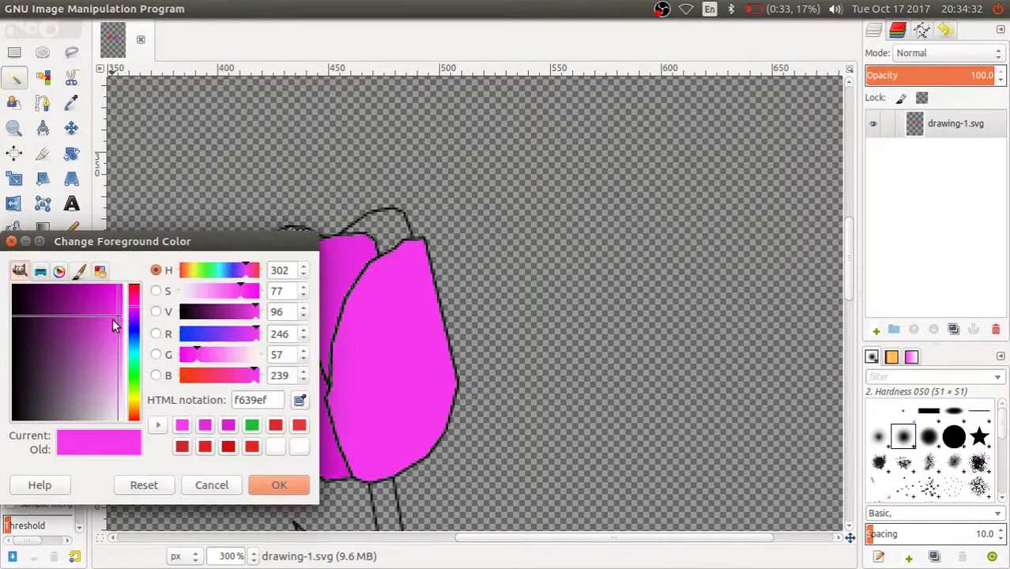
{"action": "left_click_drag", "start_coordinate": [112, 321], "coordinate": [112, 324]}
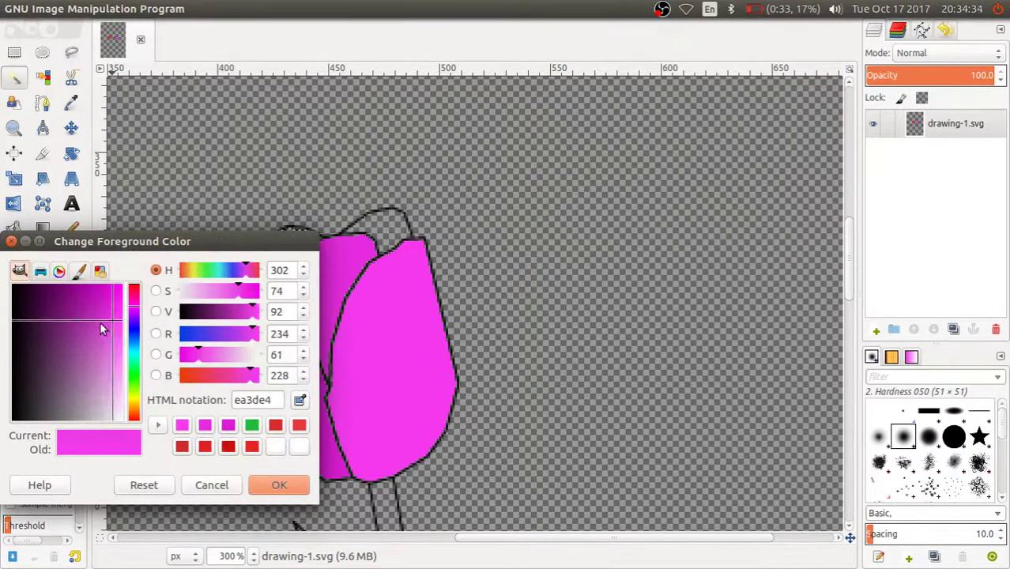
{"action": "left_click", "coordinate": [100, 322]}
{"action": "left_click", "coordinate": [260, 494]}
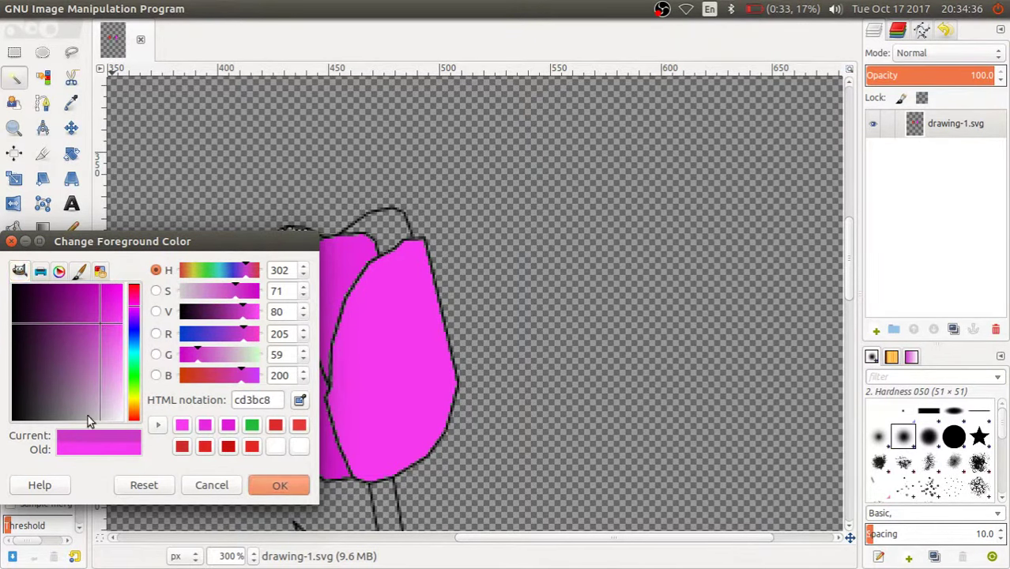
{"action": "left_click", "coordinate": [13, 228]}
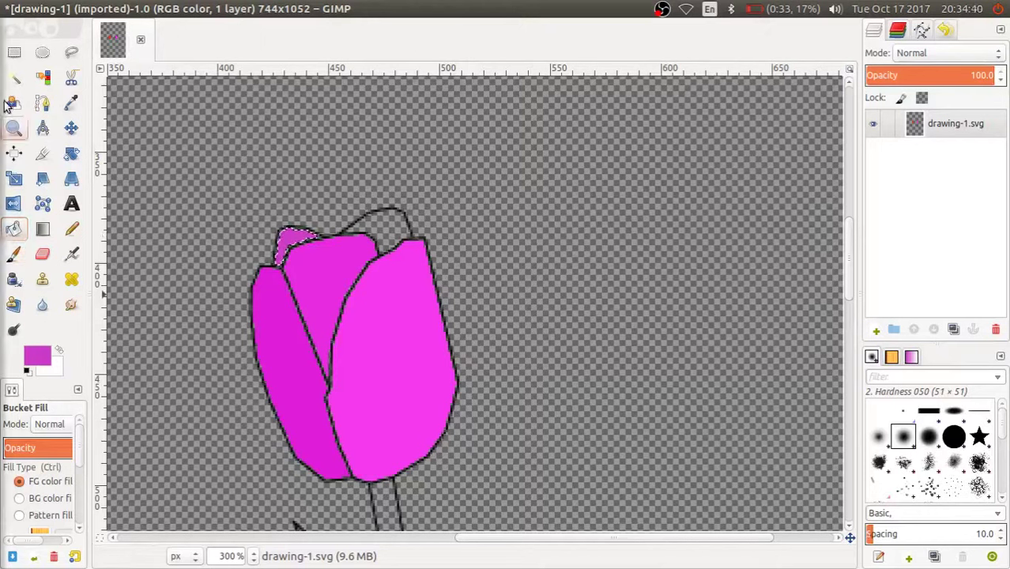
Select the unfilled top petal and colour it a deeper magenta.
{"action": "key", "text": "u"}
{"action": "left_click", "coordinate": [386, 228]}
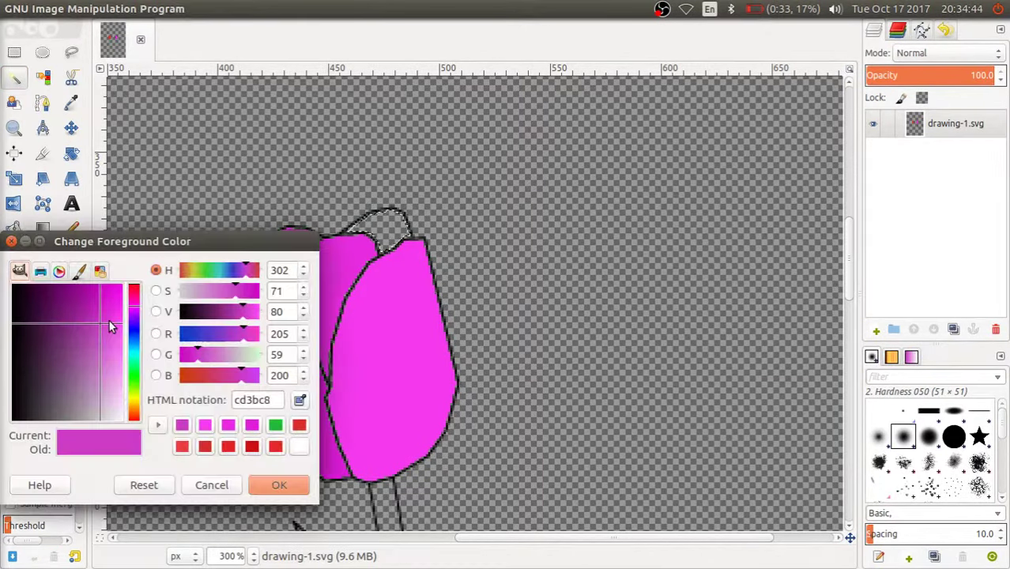
{"action": "left_click", "coordinate": [96, 314]}
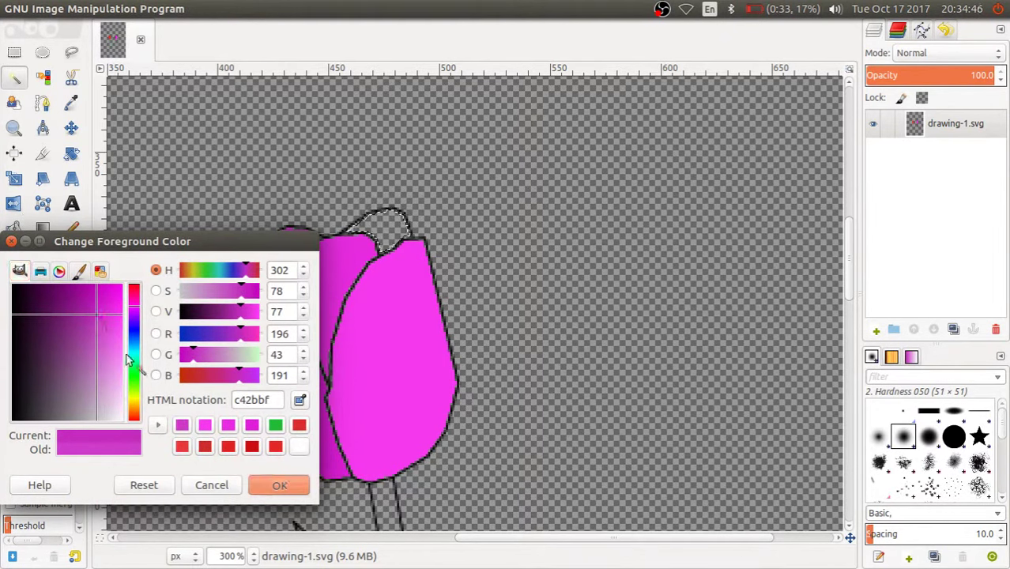
{"action": "key", "text": "Return"}
{"action": "left_click", "coordinate": [15, 228]}
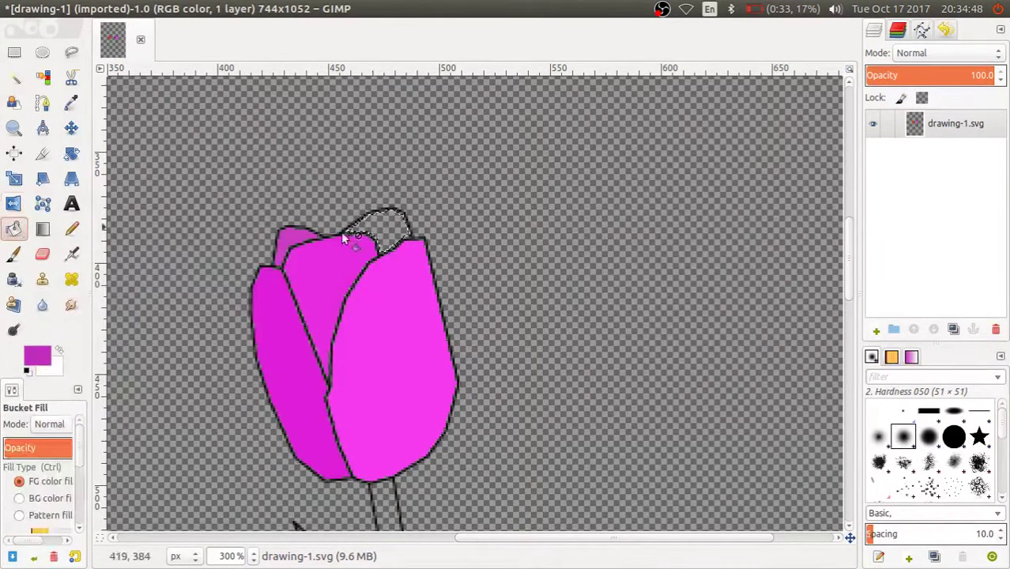
{"action": "scroll", "coordinate": [383, 249], "scroll_direction": "down", "scroll_amount": 2}
{"action": "scroll", "coordinate": [364, 307], "scroll_direction": "down", "scroll_amount": 4}
Select the right tulip's leaf and set the foreground to green 11b70d.
{"action": "scroll", "coordinate": [326, 298], "scroll_direction": "down", "scroll_amount": 3}
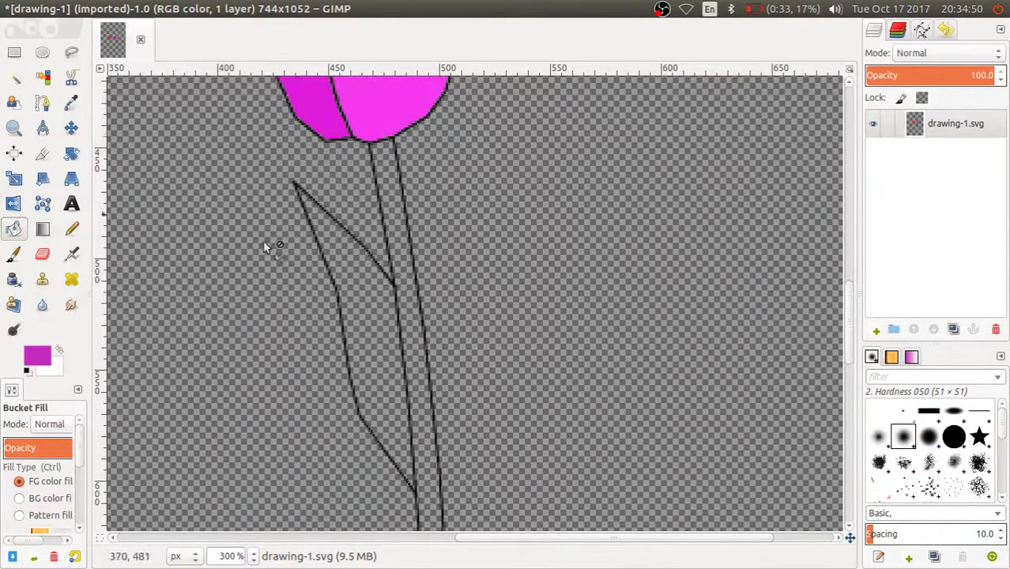
{"action": "scroll", "coordinate": [266, 243], "scroll_direction": "down", "scroll_amount": 3}
{"action": "left_click", "coordinate": [13, 77]}
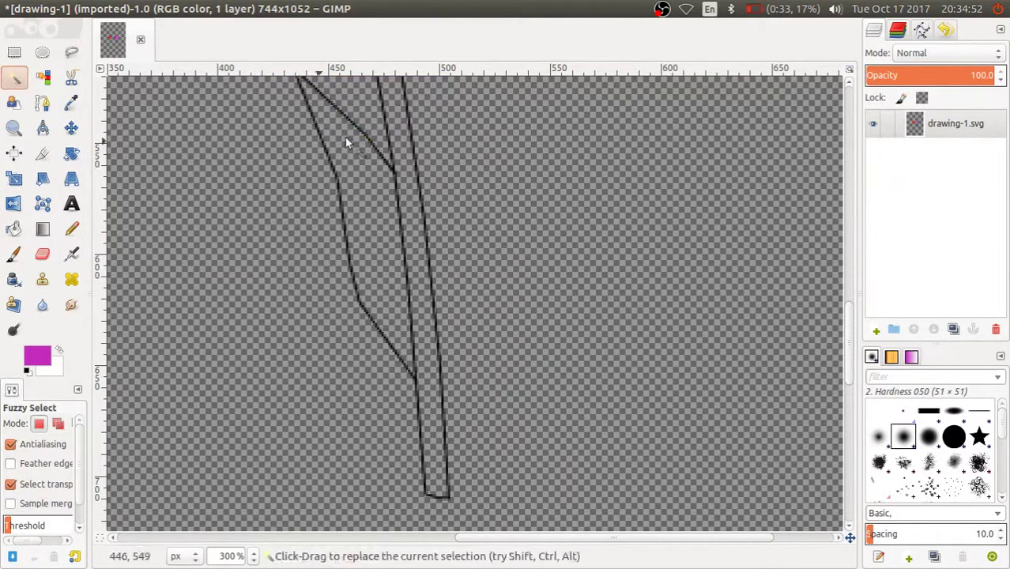
{"action": "left_click", "coordinate": [349, 142]}
{"action": "left_click", "coordinate": [37, 355]}
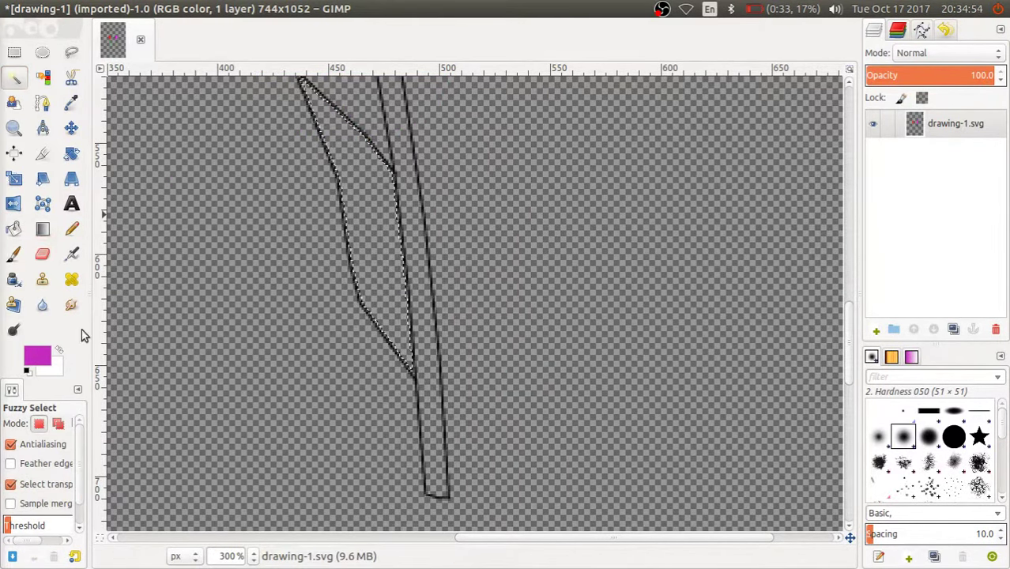
{"action": "left_click_drag", "start_coordinate": [133, 386], "coordinate": [134, 376]}
{"action": "left_click_drag", "start_coordinate": [94, 293], "coordinate": [90, 291]}
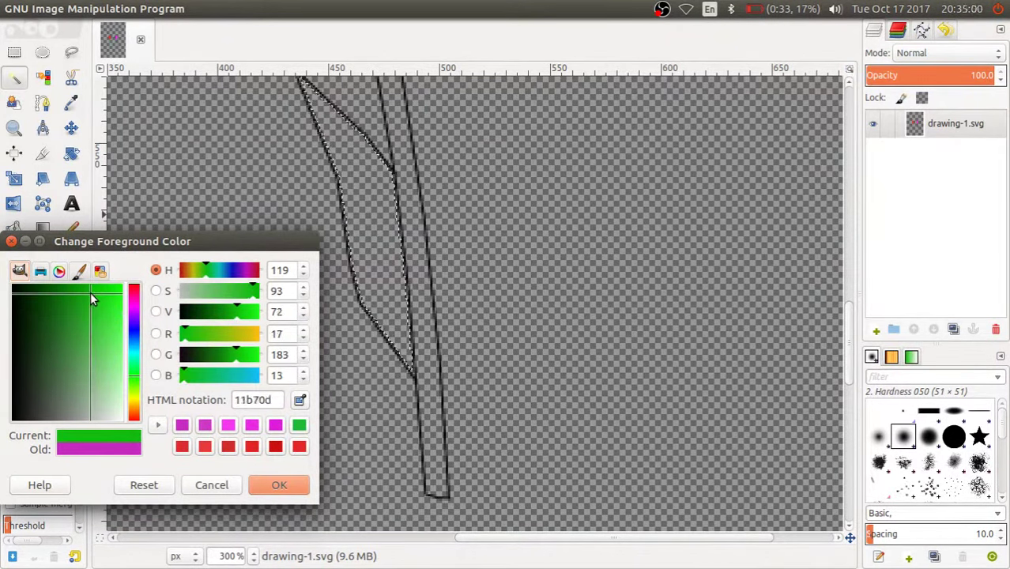
{"action": "left_click", "coordinate": [278, 482]}
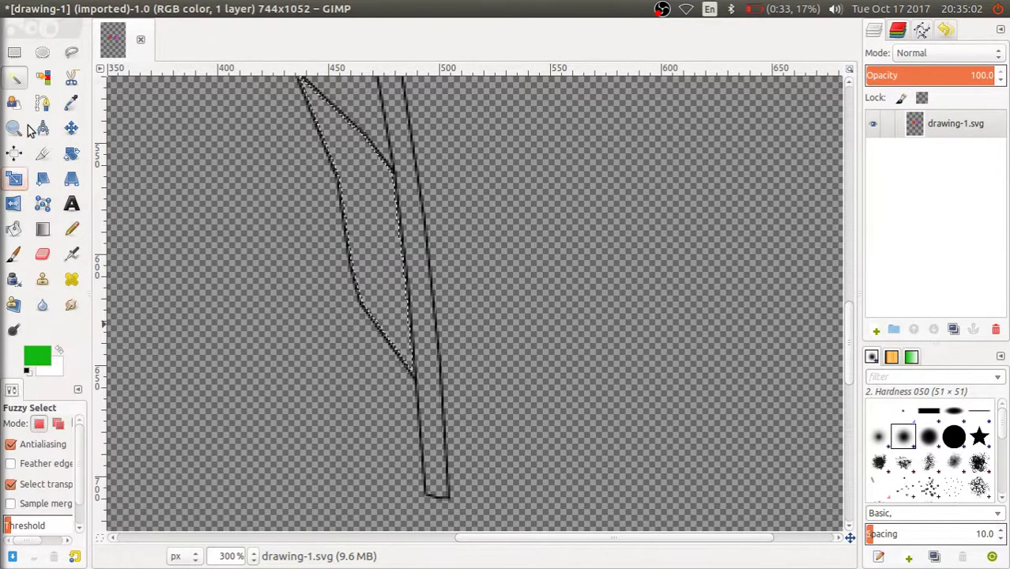
Fill the leaf with green and select the stem strip beside it.
{"action": "left_click", "coordinate": [13, 228]}
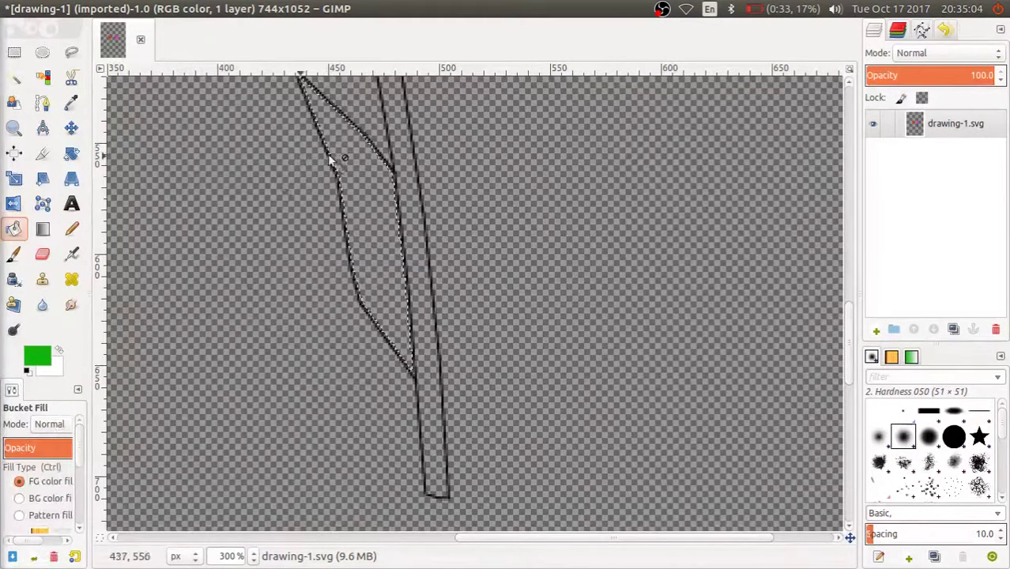
{"action": "left_click", "coordinate": [328, 162]}
{"action": "mouse_move", "coordinate": [2, 237]}
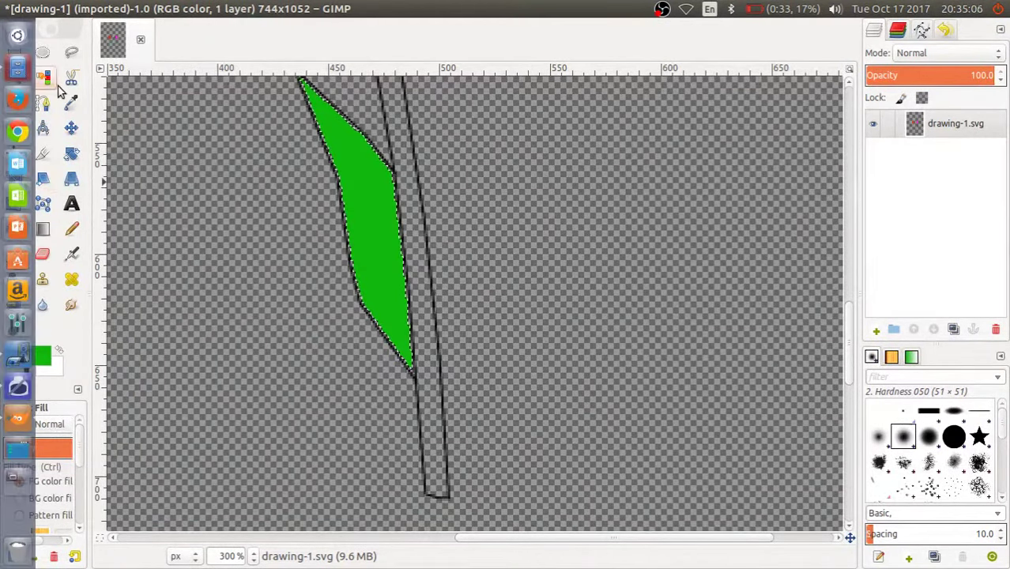
{"action": "left_click", "coordinate": [13, 77]}
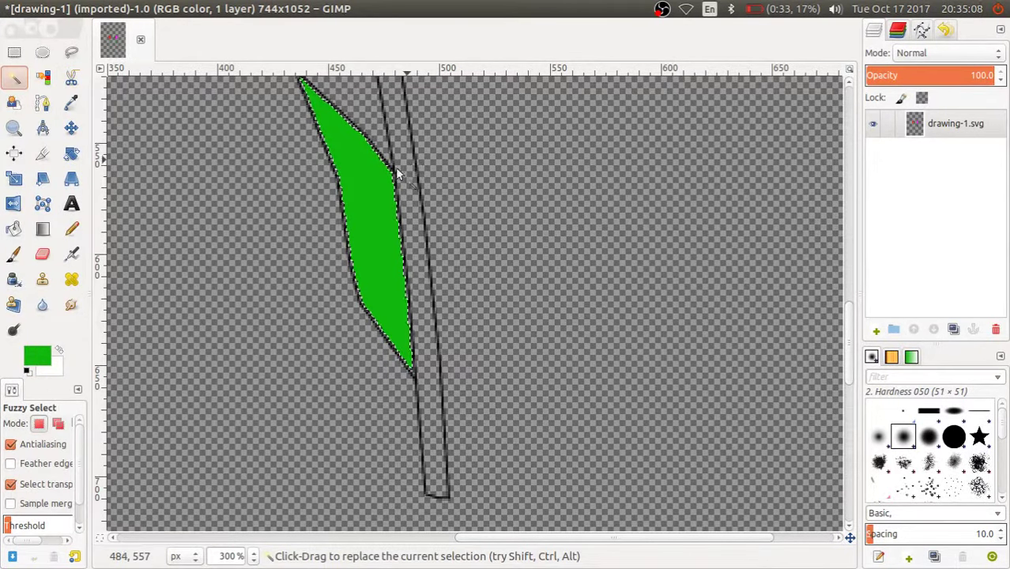
{"action": "left_click", "coordinate": [401, 175]}
Fill the right tulip's stem strip with deeper green 07a403.
{"action": "left_click", "coordinate": [14, 230]}
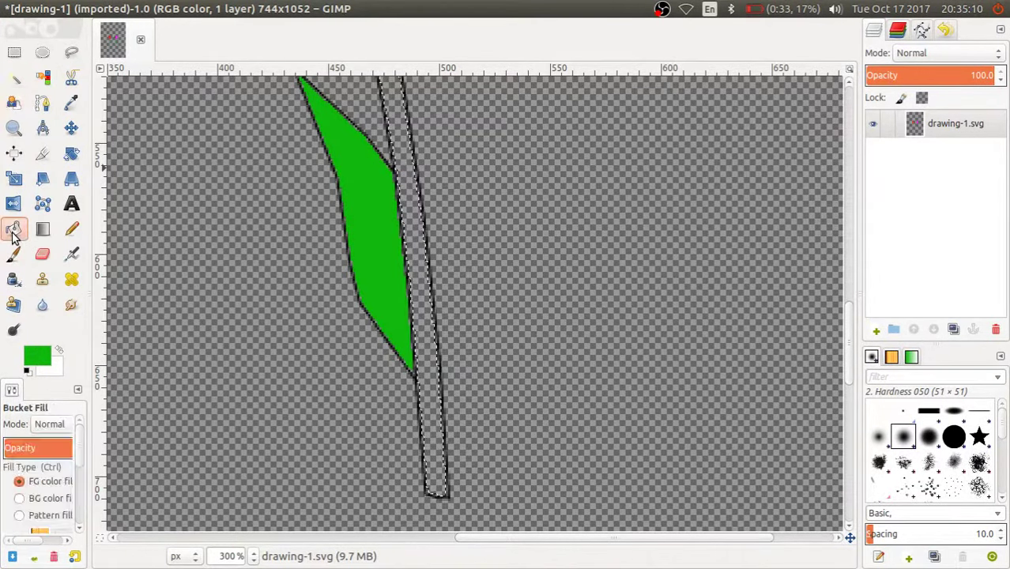
{"action": "left_click", "coordinate": [37, 355]}
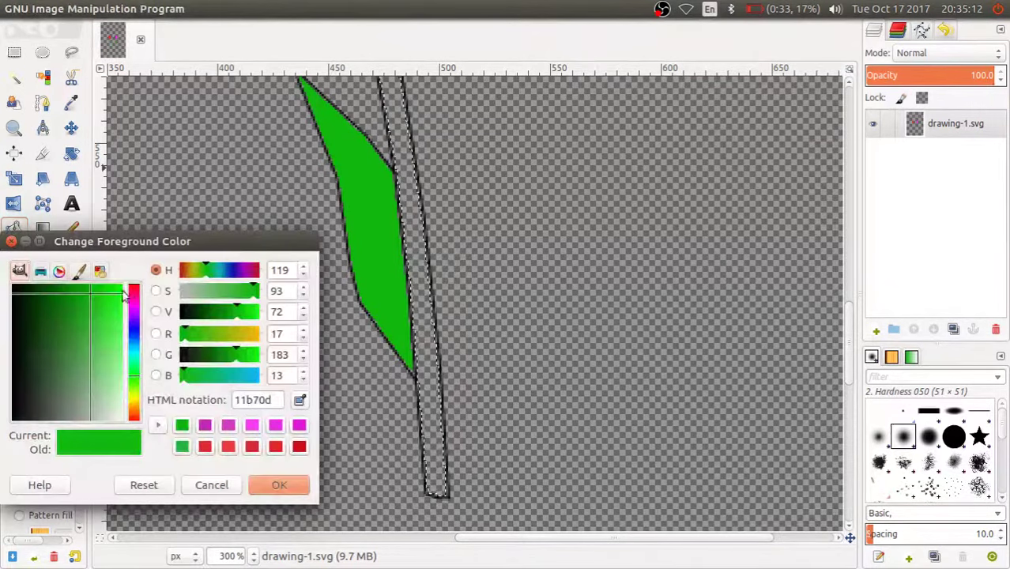
{"action": "left_click", "coordinate": [107, 317]}
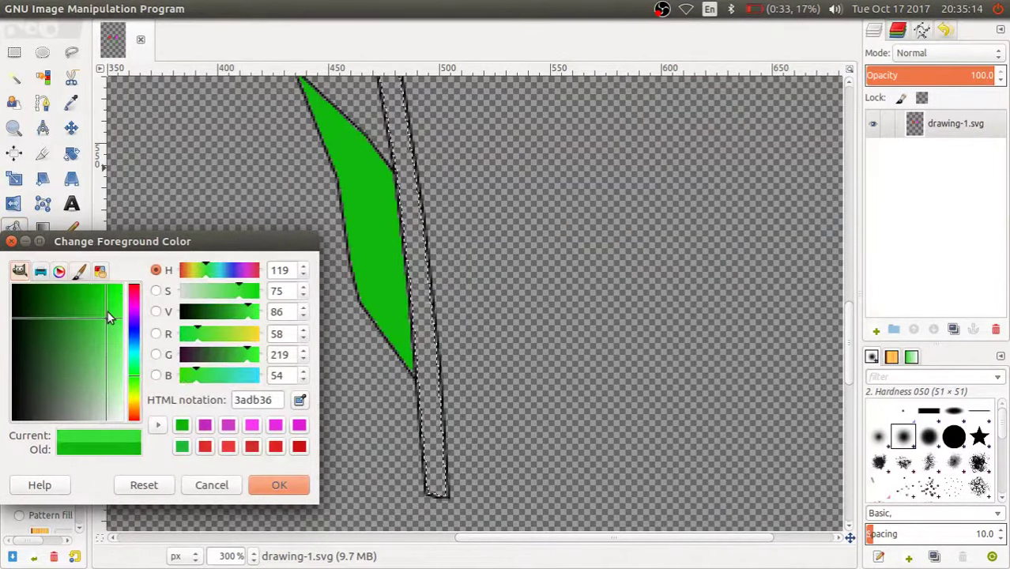
{"action": "mouse_move", "coordinate": [108, 314]}
{"action": "left_mouse_down"}
{"action": "mouse_move", "coordinate": [103, 285]}
{"action": "mouse_move", "coordinate": [79, 282]}
{"action": "left_mouse_up"}
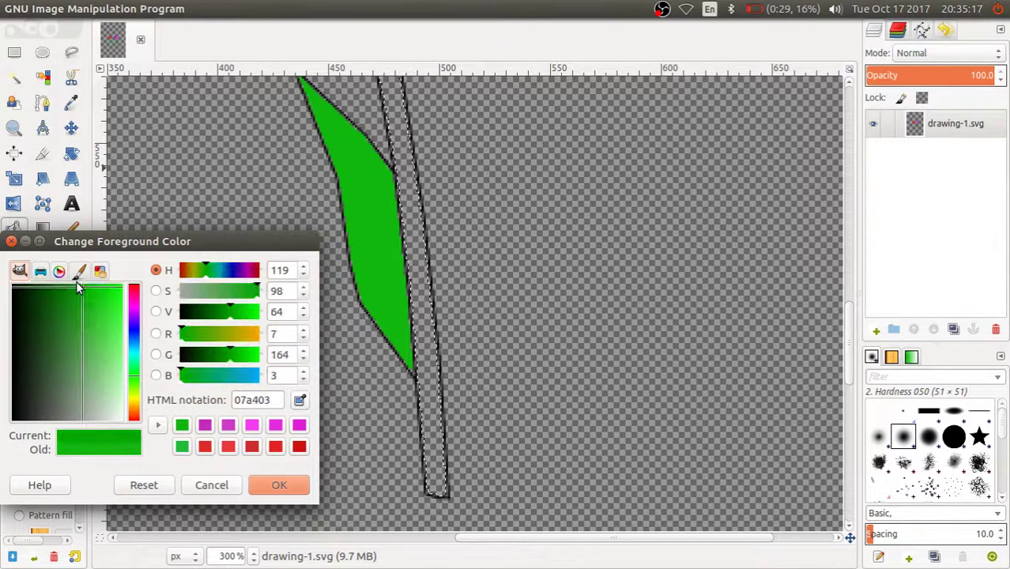
{"action": "left_click", "coordinate": [257, 488]}
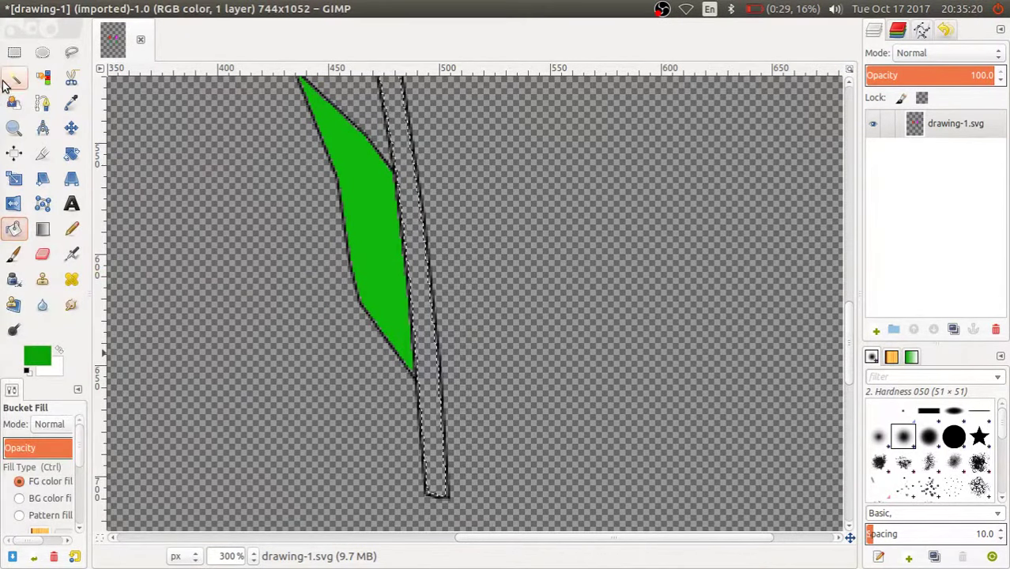
{"action": "left_click", "coordinate": [10, 79]}
{"action": "left_click", "coordinate": [13, 229]}
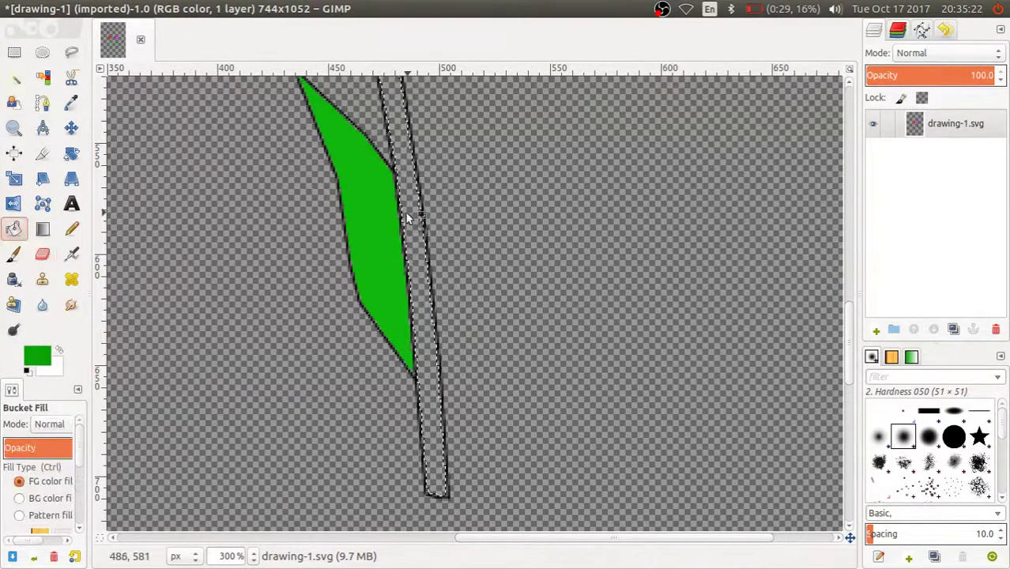
{"action": "left_click", "coordinate": [405, 240]}
{"action": "scroll", "coordinate": [425, 172], "scroll_direction": "down", "scroll_amount": 1, "text": "ctrl"}
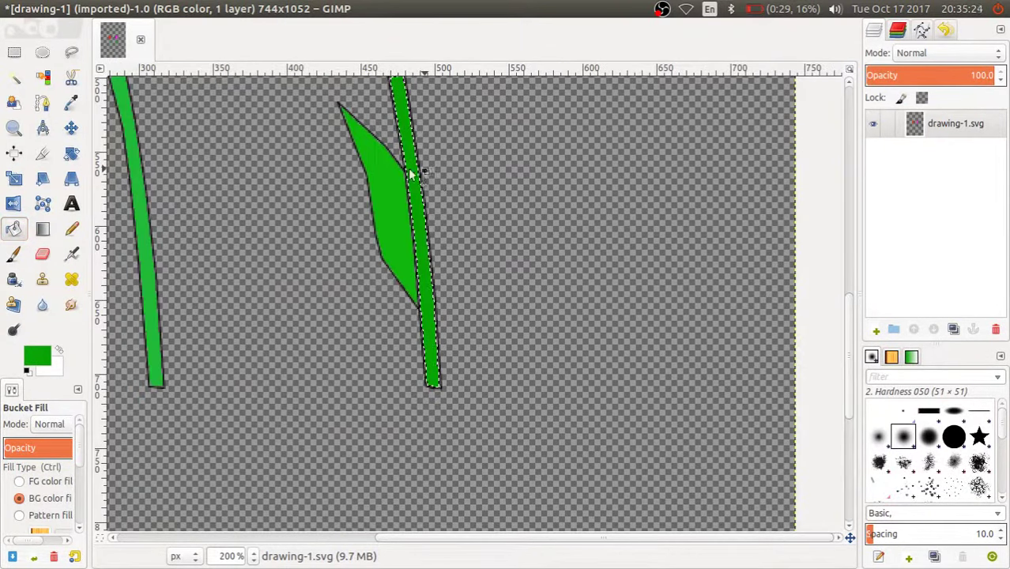
{"action": "scroll", "coordinate": [339, 169], "scroll_direction": "down", "scroll_amount": 2, "text": "ctrl"}
{"action": "scroll", "coordinate": [313, 338], "scroll_direction": "up", "scroll_amount": 5}
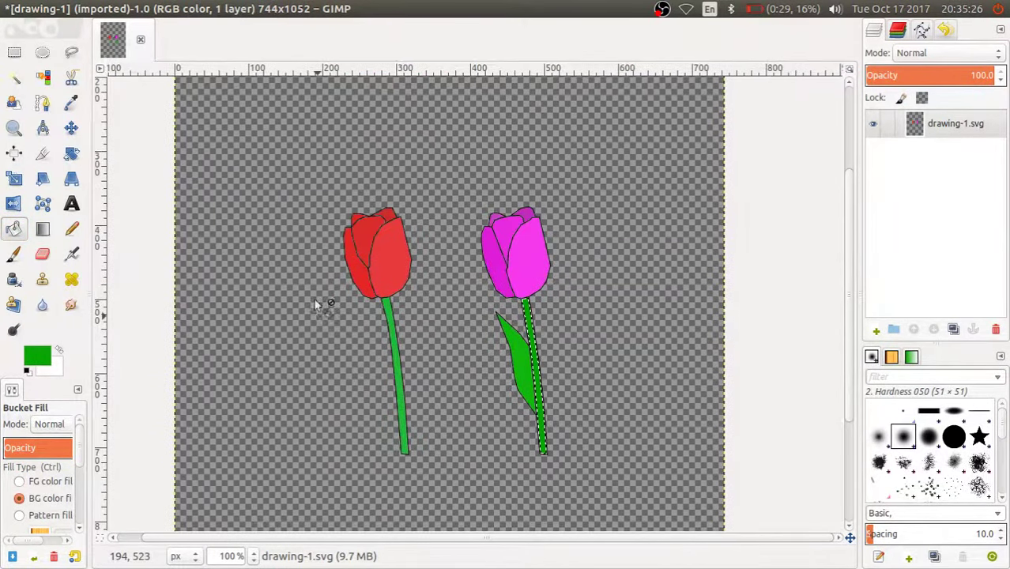
{"action": "scroll", "coordinate": [316, 288], "scroll_direction": "up", "scroll_amount": 1, "text": "ctrl"}
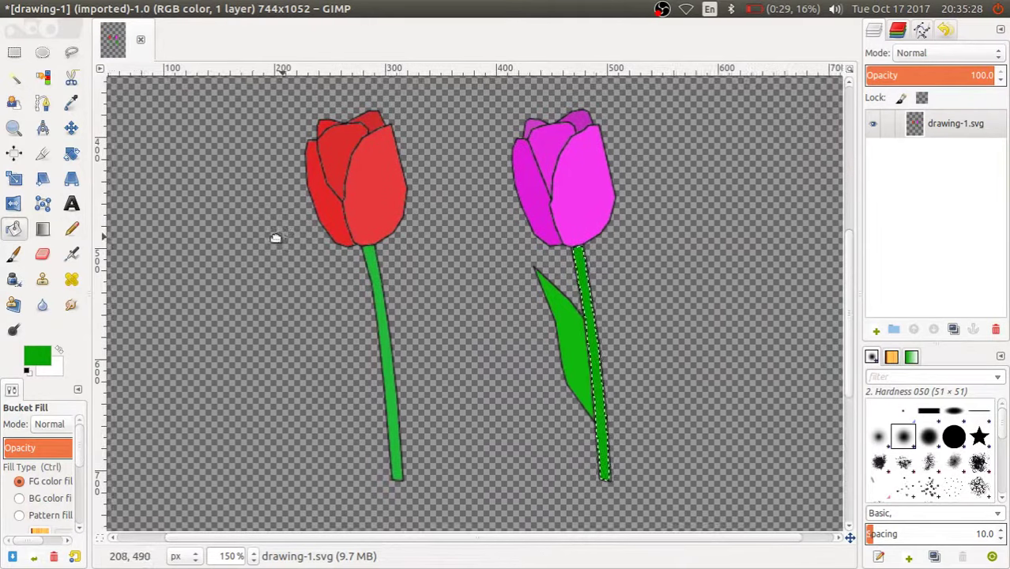
{"action": "left_click_drag", "start_coordinate": [290, 241], "coordinate": [270, 236]}
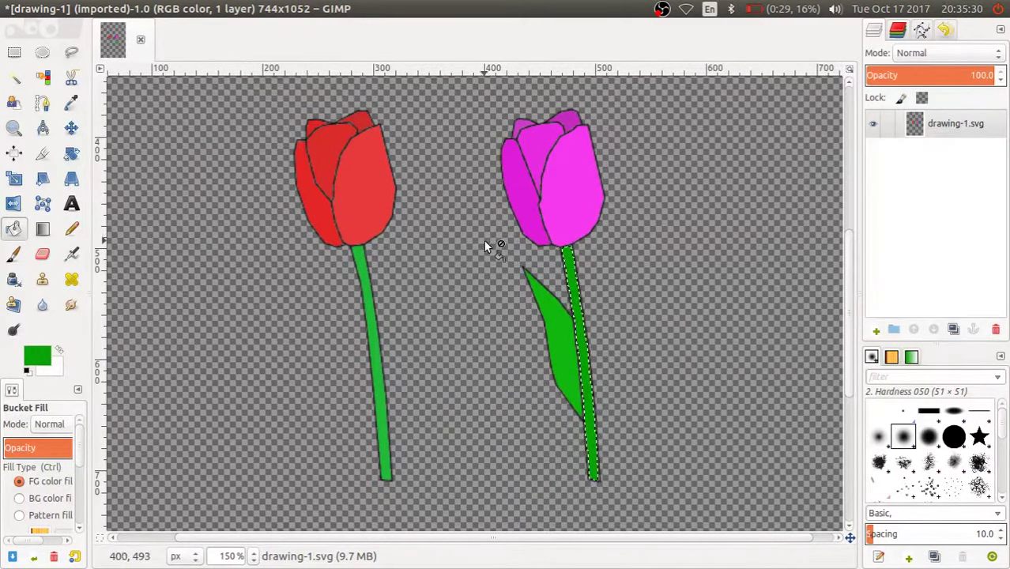